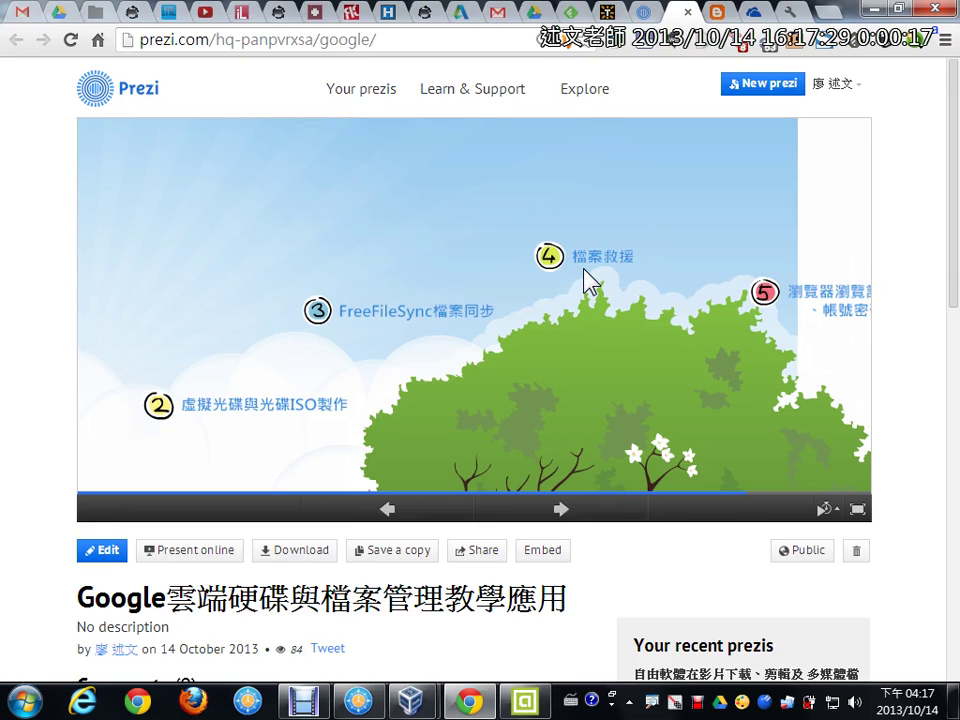
# - Switch to FreeCommander and open the 檔案管理篇 folder in 嚴選免費軟體區
pyautogui.click(357, 700)
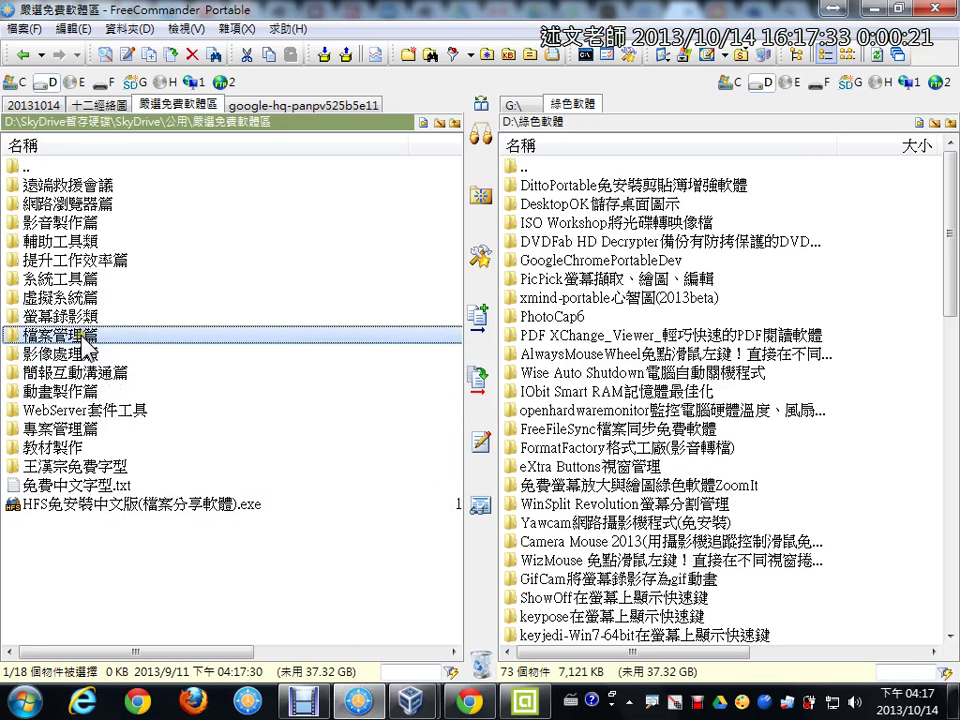
pyautogui.doubleClick(72, 336)
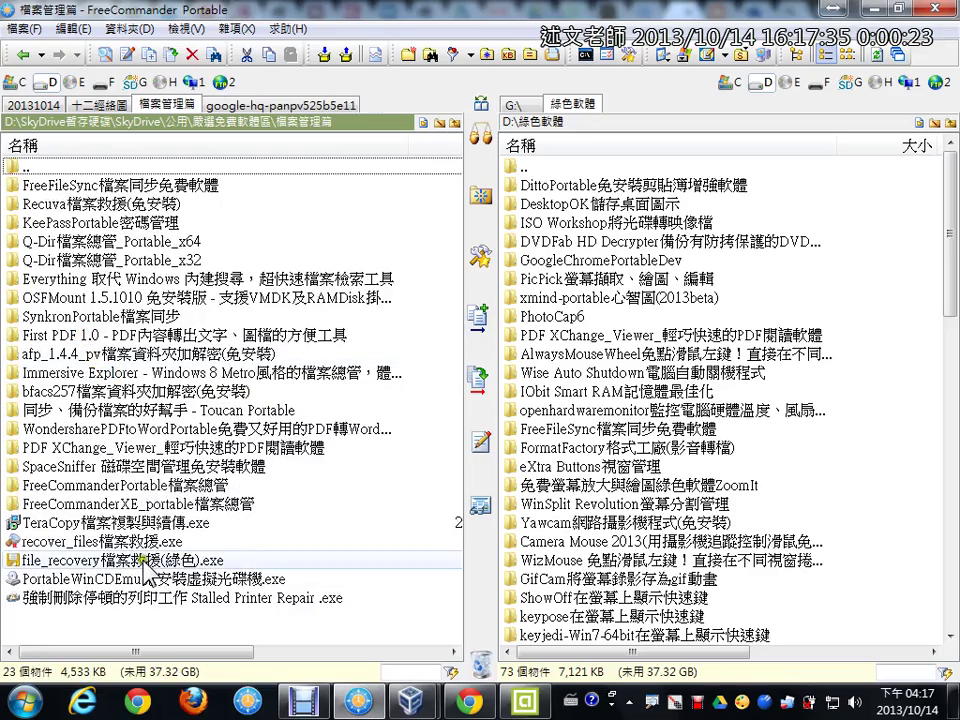
# - Magnify the file list and mark the Recuva檔案救援(免安裝) folder plus recover_files檔案救援.exe and file_recovery檔案救援(綠色).exe with red annotations
pyautogui.moveTo(142, 562)
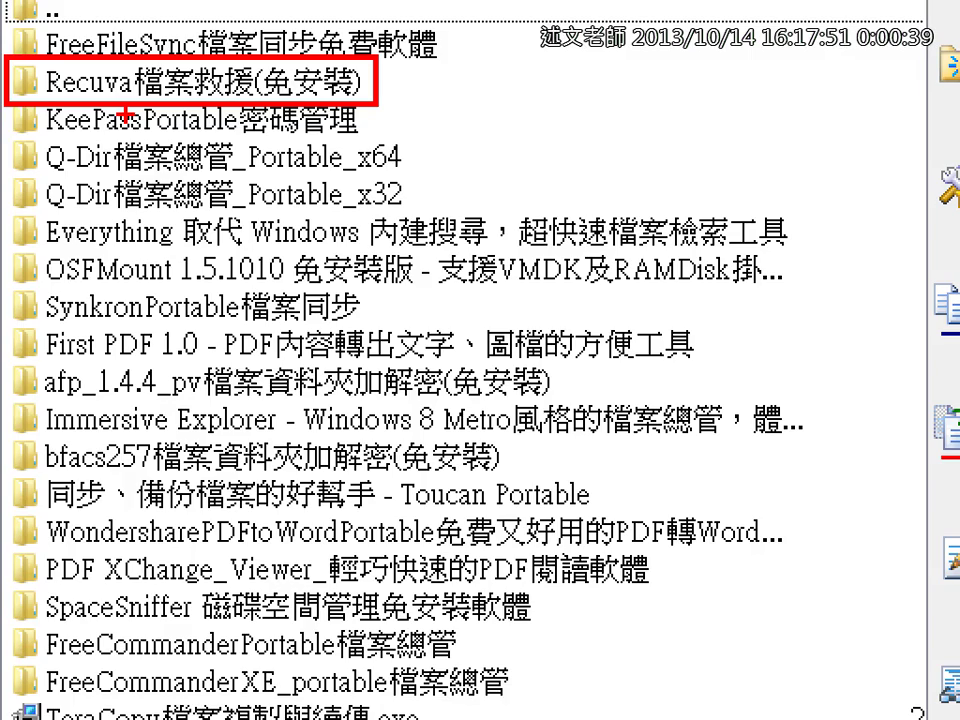
pyautogui.scroll(-3, 315, 230)
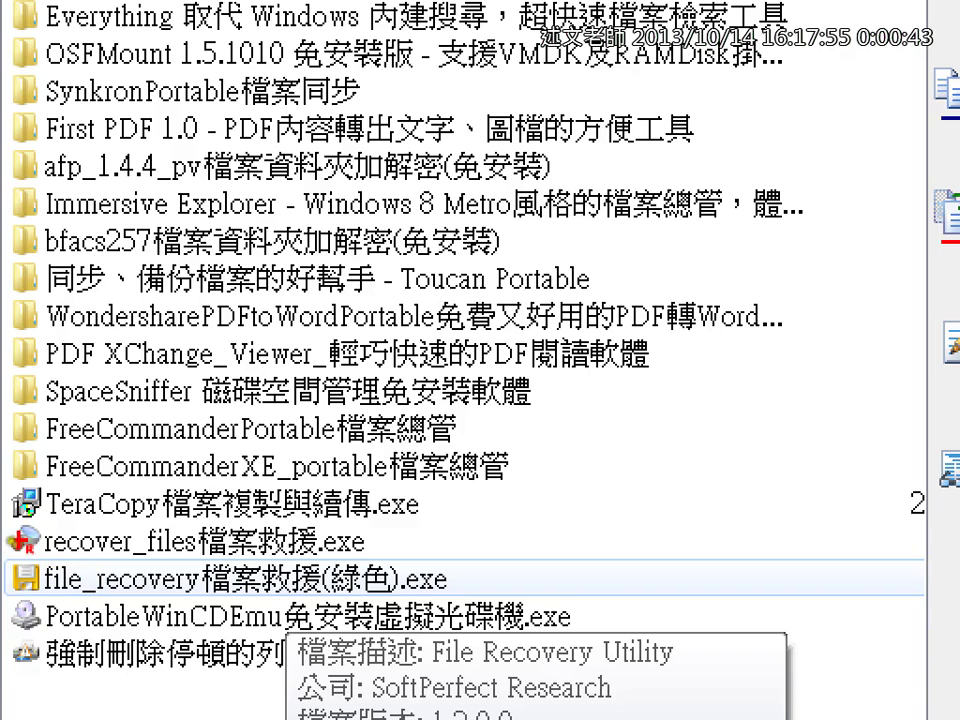
pyautogui.moveTo(3, 518)
pyautogui.mouseDown()
pyautogui.moveTo(321, 563)
pyautogui.moveTo(476, 600)
pyautogui.mouseUp()
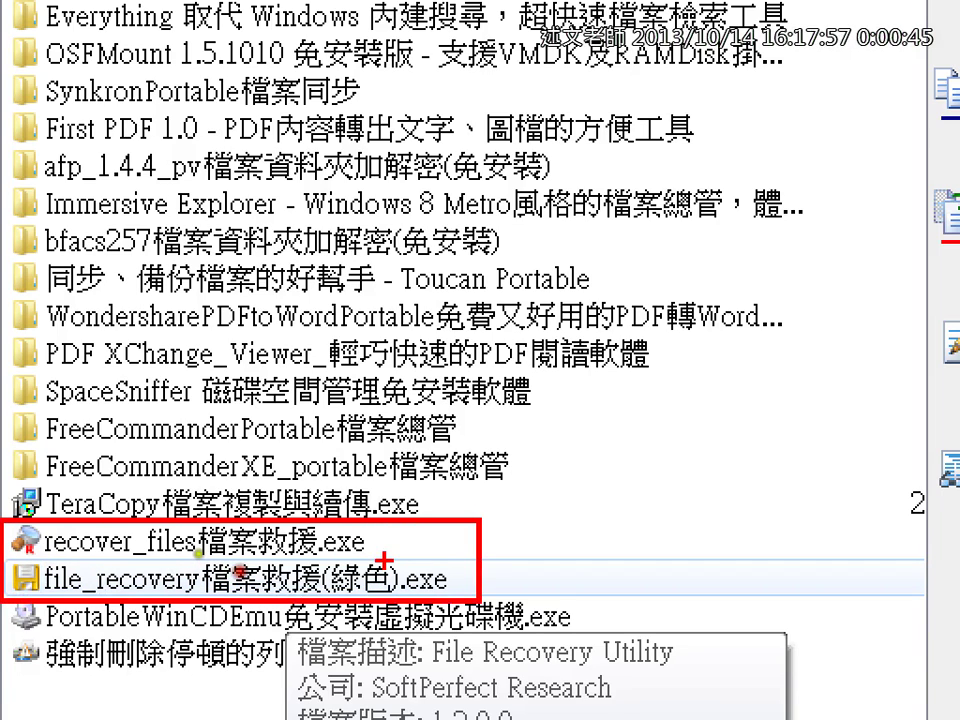
pyautogui.moveTo(380, 530); pyautogui.dragTo(421, 505)
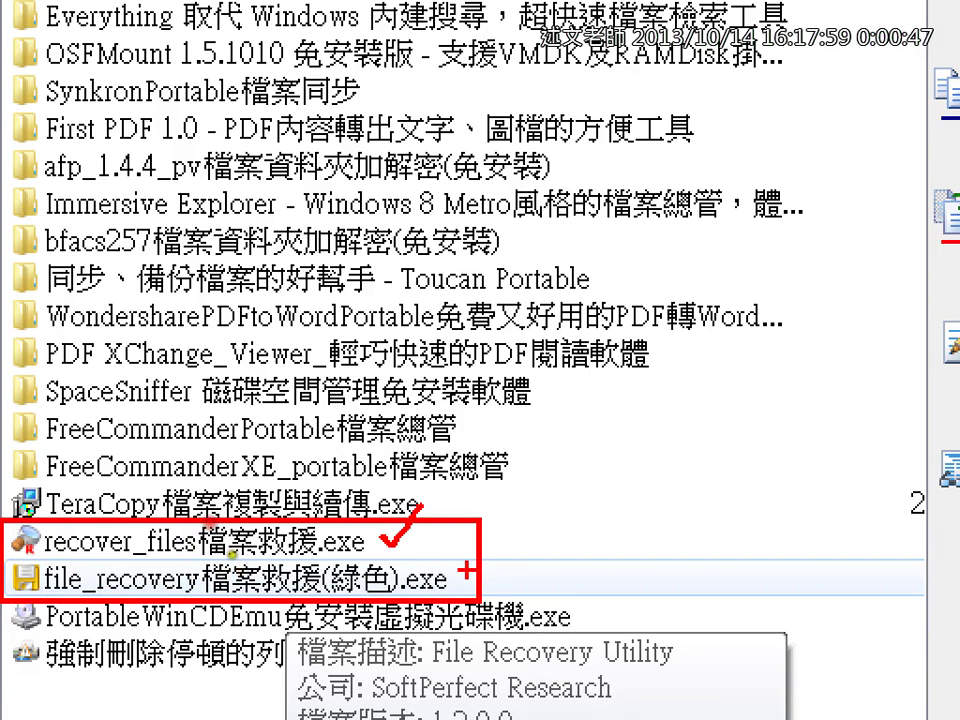
pyautogui.moveTo(506, 578); pyautogui.dragTo(562, 543)
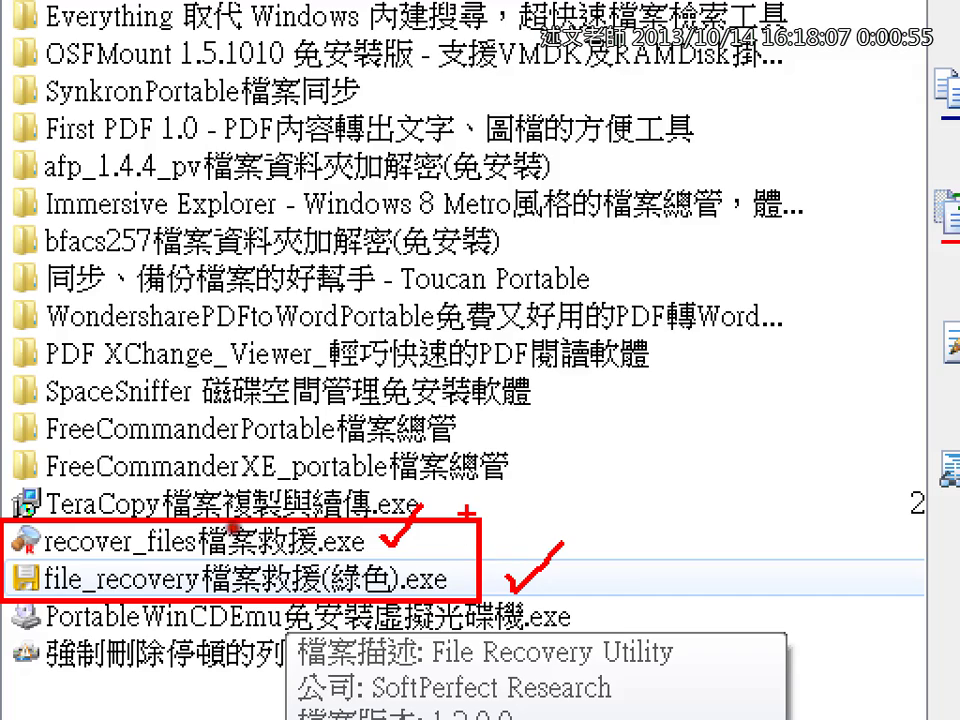
pyautogui.moveTo(466, 522); pyautogui.dragTo(468, 590)
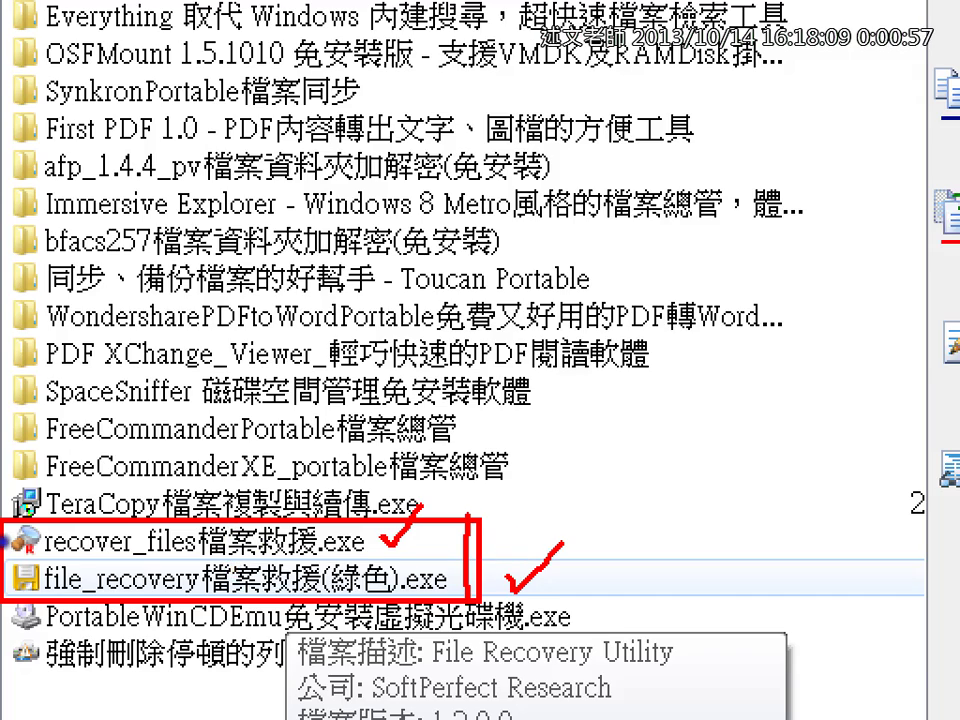
pyautogui.scroll(3, 466, 481)
pyautogui.moveTo(6, 129)
pyautogui.mouseDown()
pyautogui.moveTo(440, 176)
pyautogui.moveTo(510, 30)
pyautogui.mouseUp()
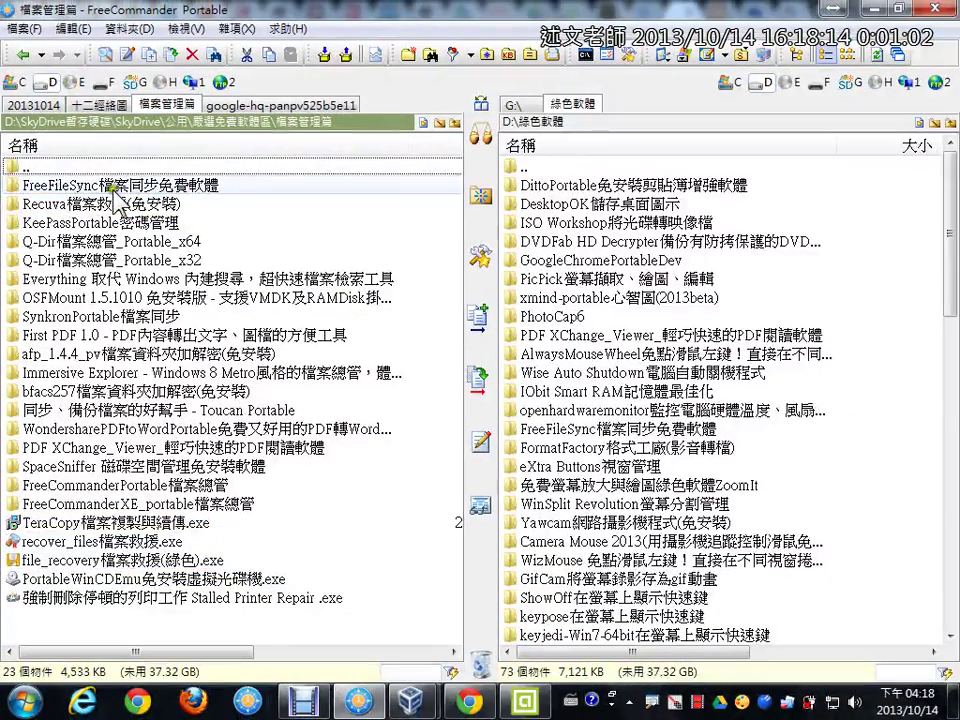
# - Copy the Recuva檔案救援(免安裝) folder into G:\下載暫存 with TeraCopy, overwriting only older files
pyautogui.click(232, 158)
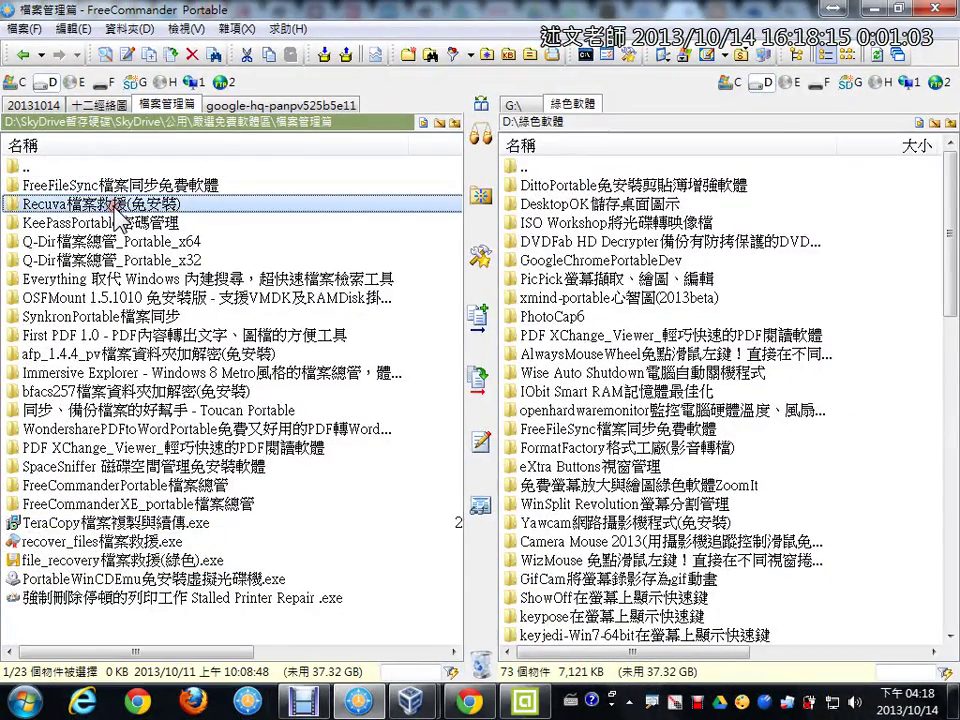
pyautogui.click(513, 106)
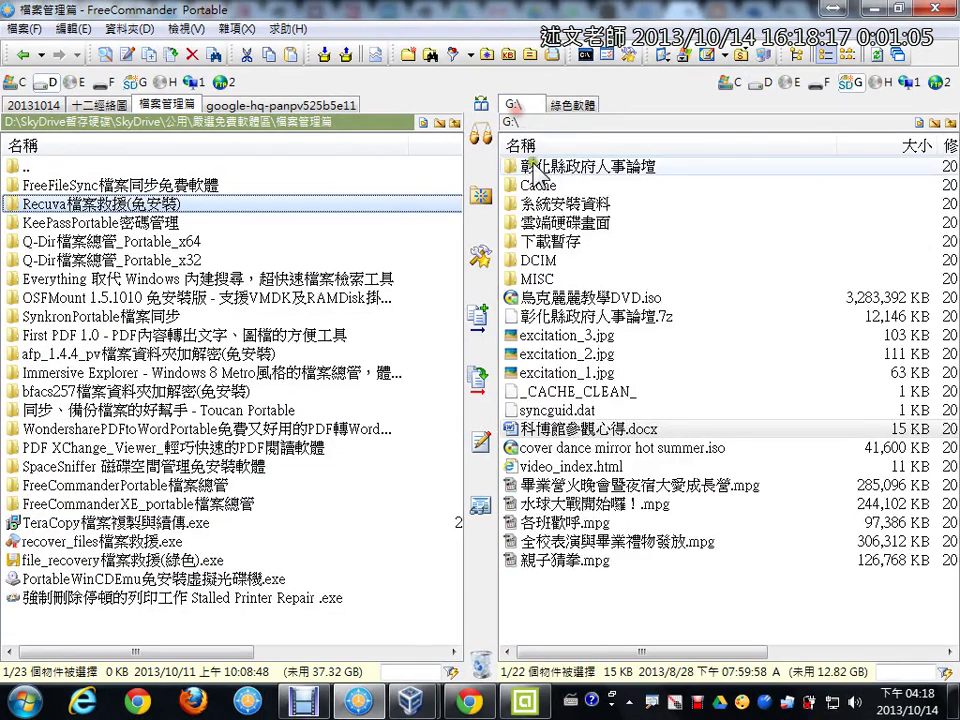
pyautogui.doubleClick(555, 240)
pyautogui.moveTo(541, 497); pyautogui.dragTo(541, 497)
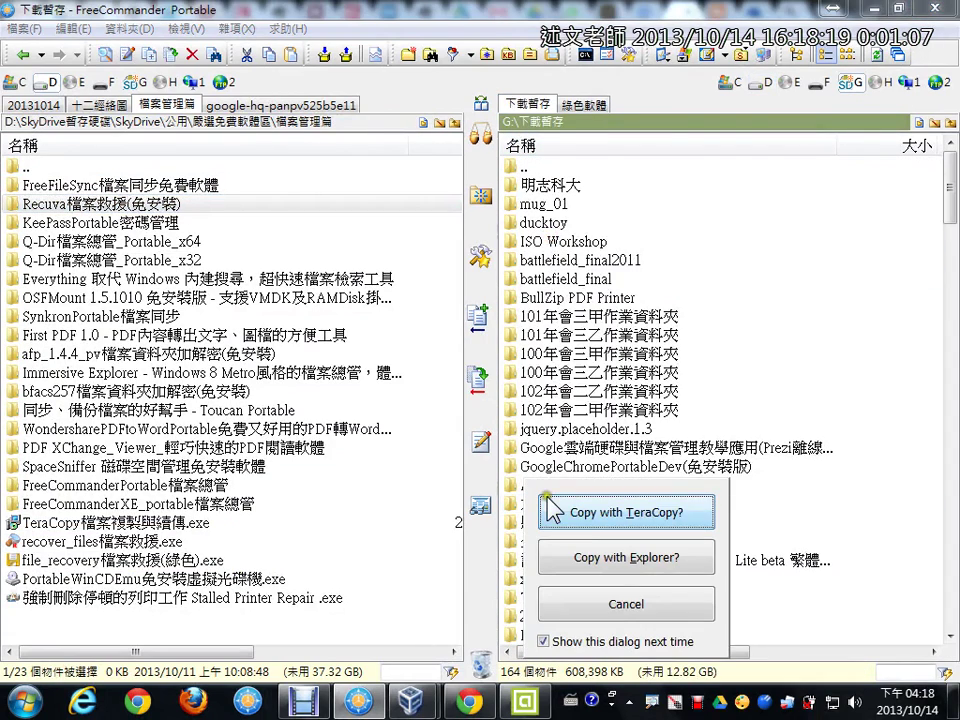
pyautogui.click(583, 510)
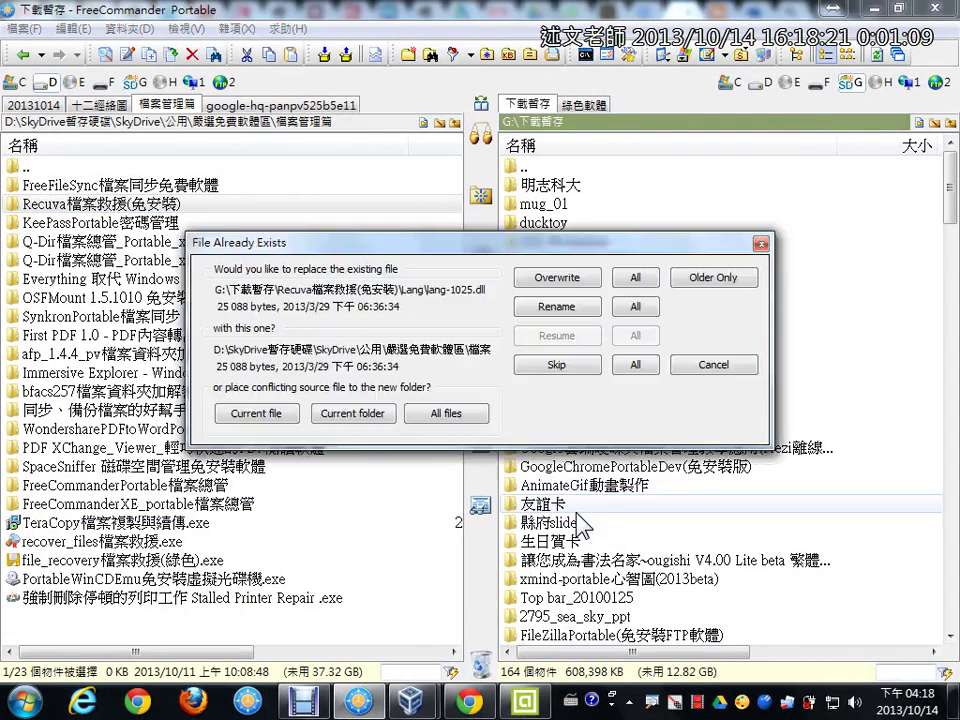
pyautogui.click(707, 282)
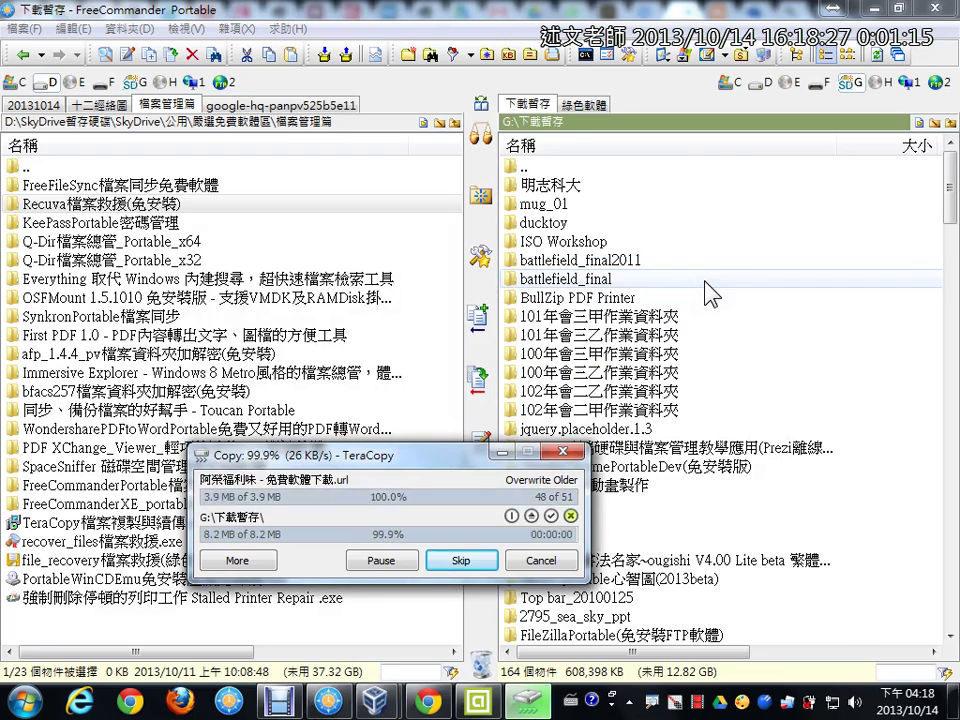
pyautogui.click(797, 561)
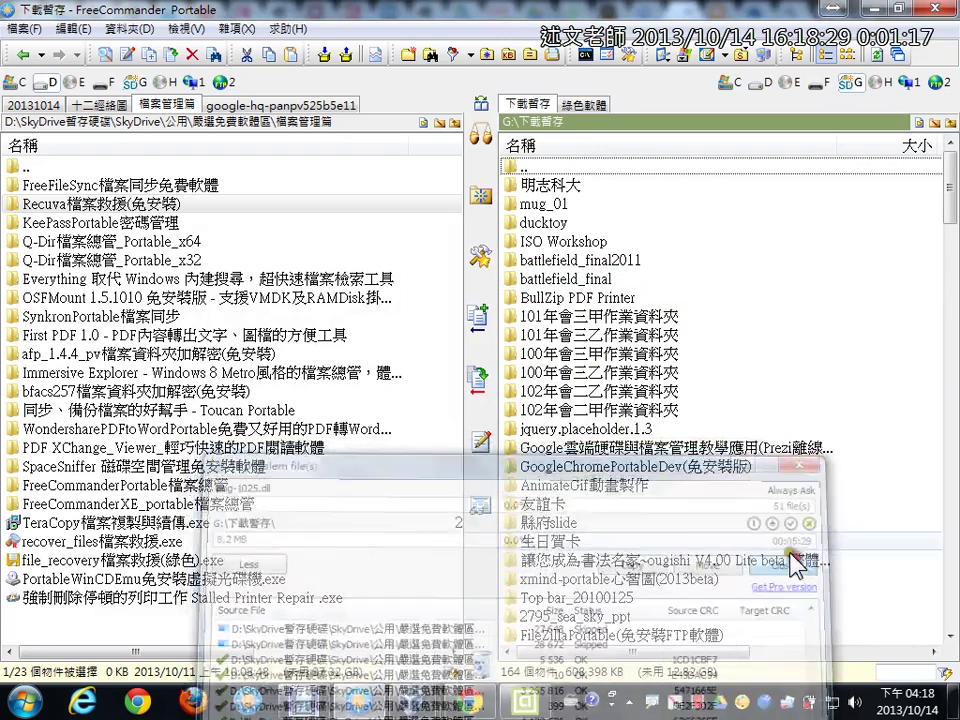
# - Open the copied Recuva檔案救援(免安裝) folder in G:\下載暫存 and launch recuva64.exe
pyautogui.click(686, 510)
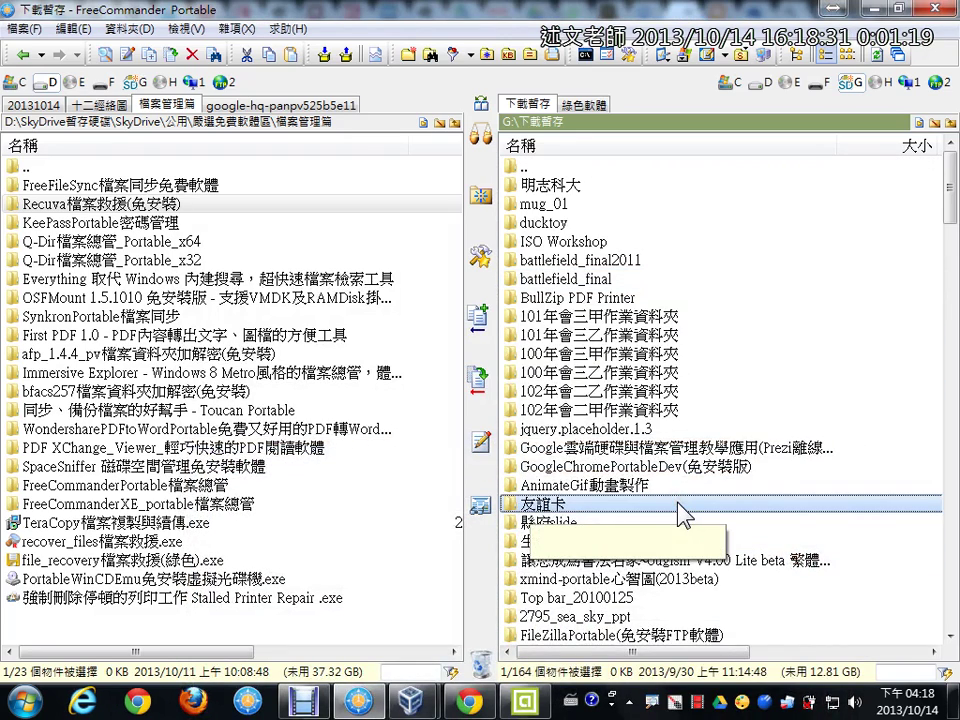
pyautogui.scroll(-2, 683, 512)
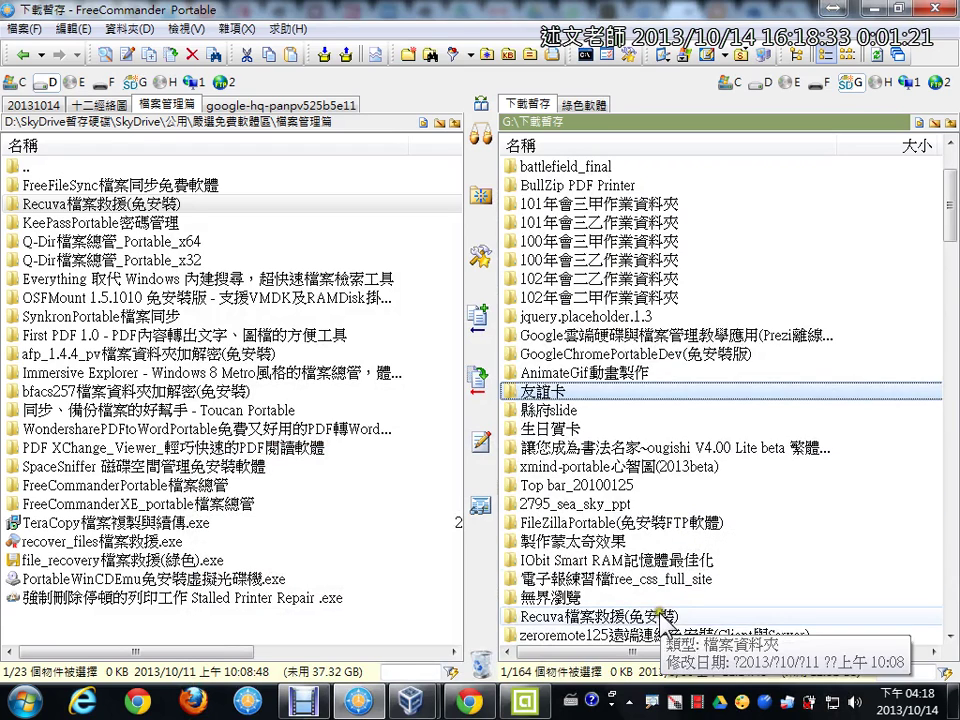
pyautogui.click(662, 616)
pyautogui.doubleClick(662, 620)
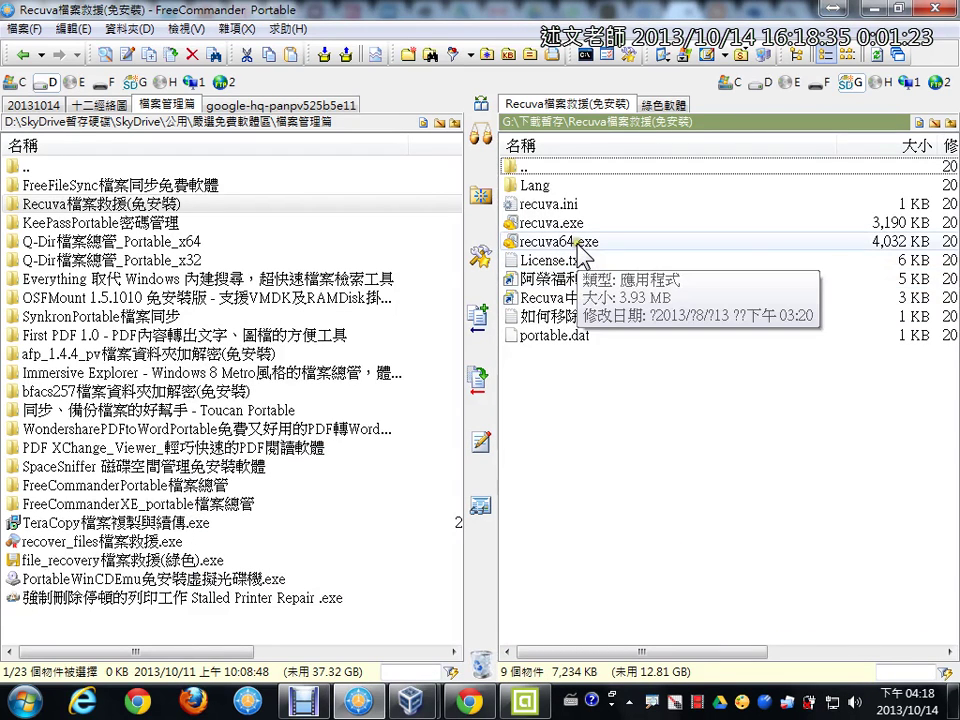
pyautogui.click(565, 222)
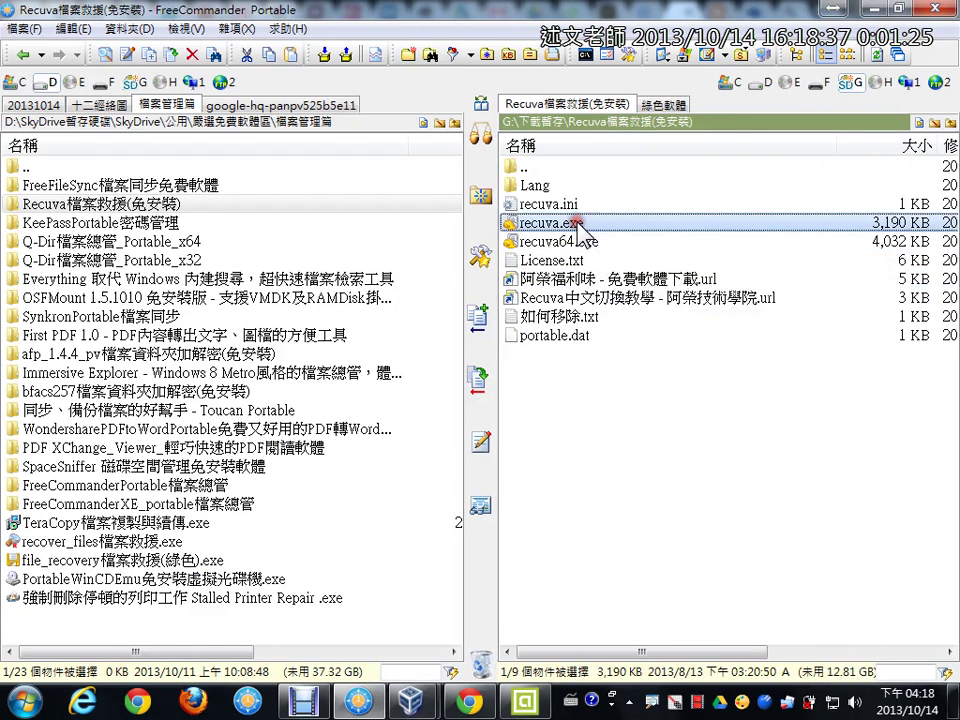
pyautogui.doubleClick(561, 242)
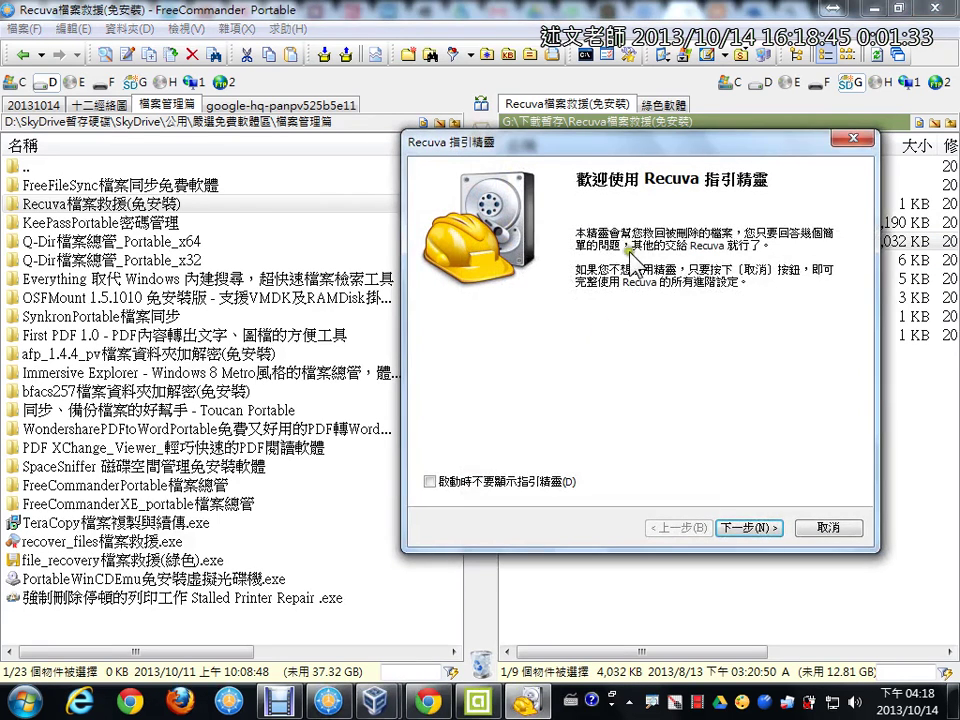
# - Dismiss the Recuva wizard and reposition the main Recuva window
pyautogui.moveTo(701, 137); pyautogui.dragTo(562, 121)
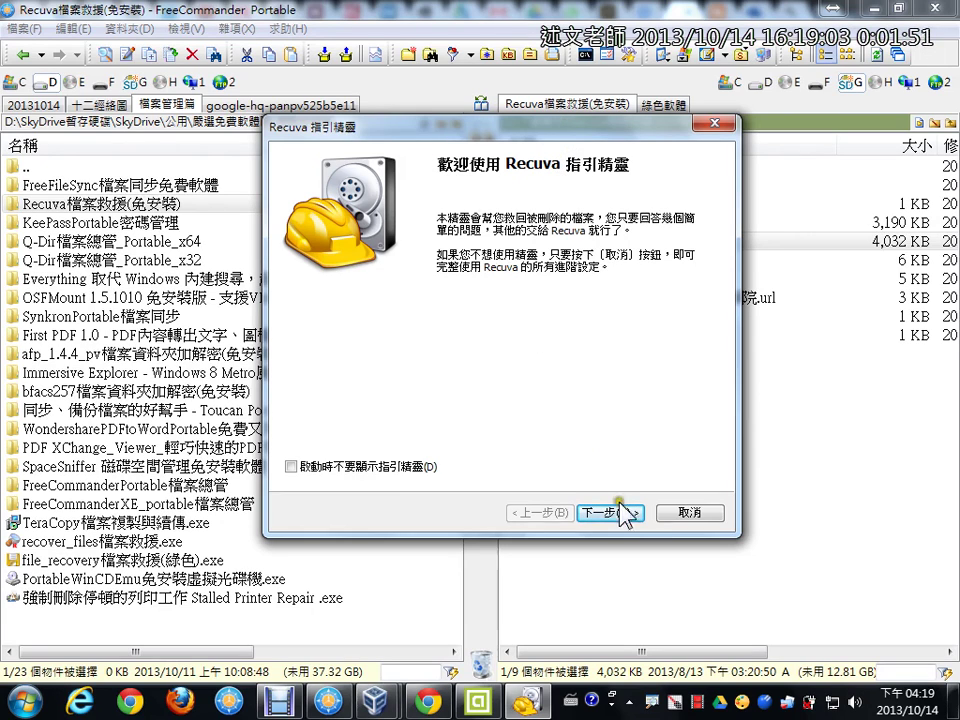
pyautogui.click(686, 513)
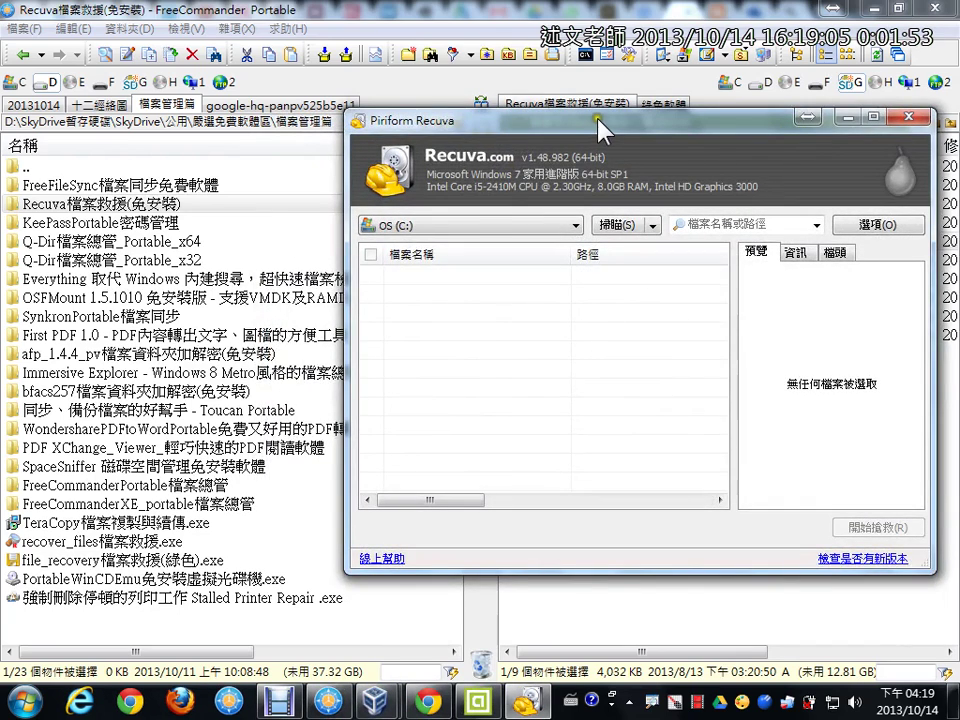
pyautogui.moveTo(509, 157); pyautogui.dragTo(407, 78)
# - Scan the SD Card (G:) drive for deleted files
pyautogui.click(380, 178)
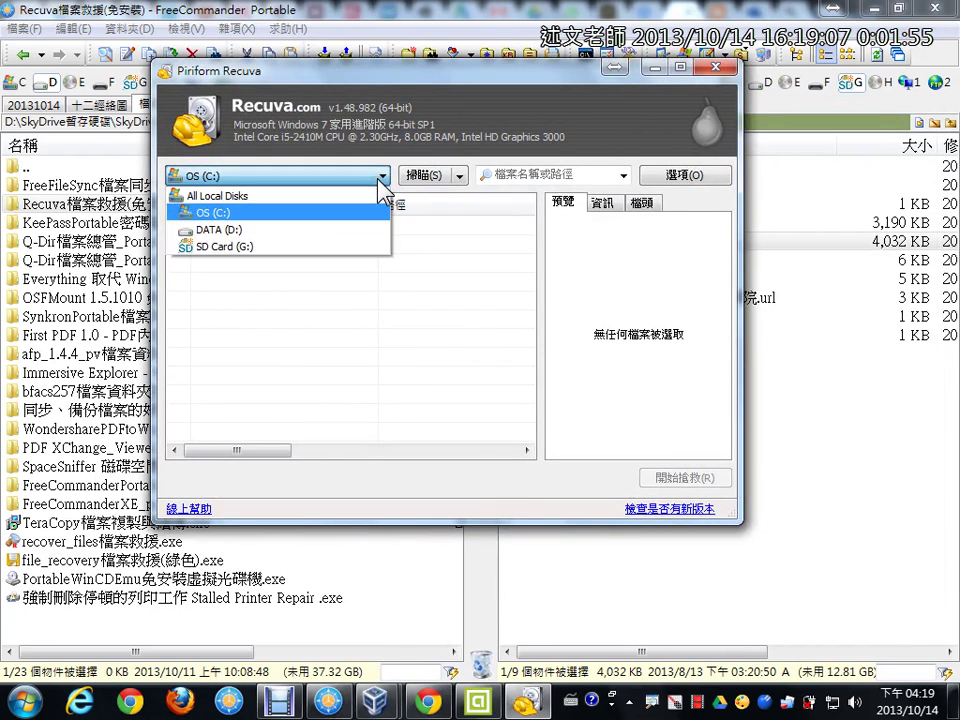
pyautogui.click(373, 247)
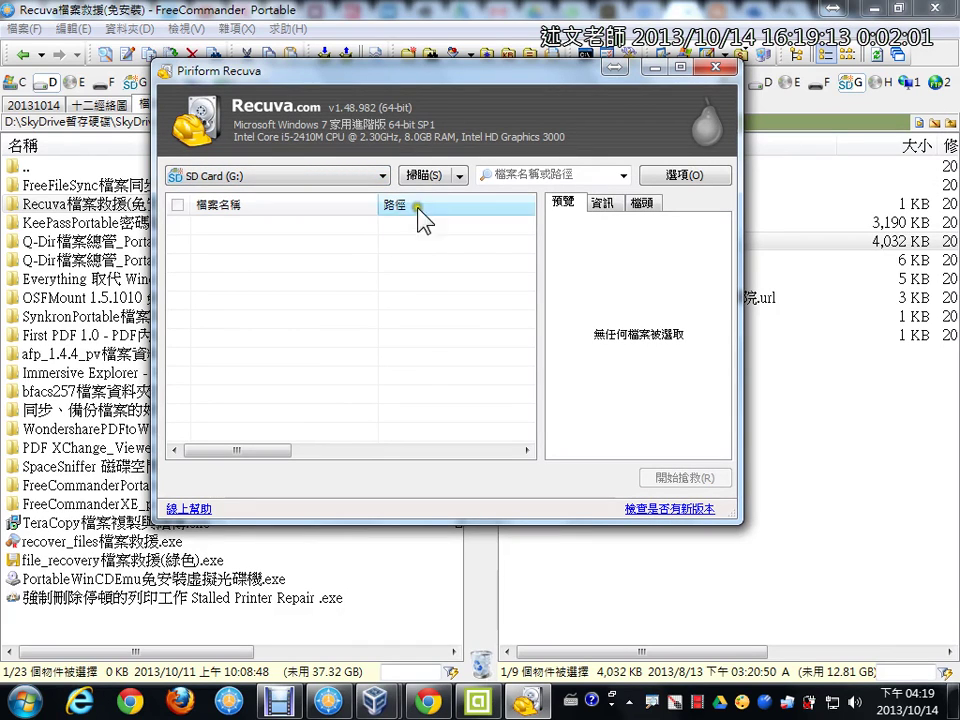
pyautogui.click(424, 178)
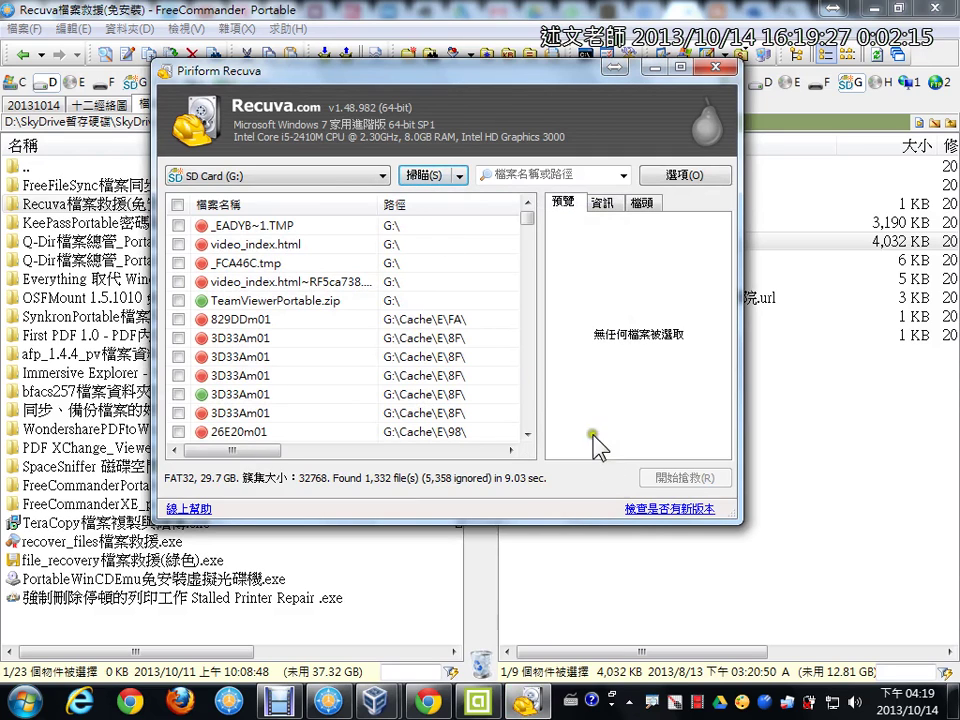
# - Maximize the Recuva window and widen the file list to show the file size and status columns
pyautogui.moveTo(745, 524); pyautogui.dragTo(951, 614)
pyautogui.click(906, 70)
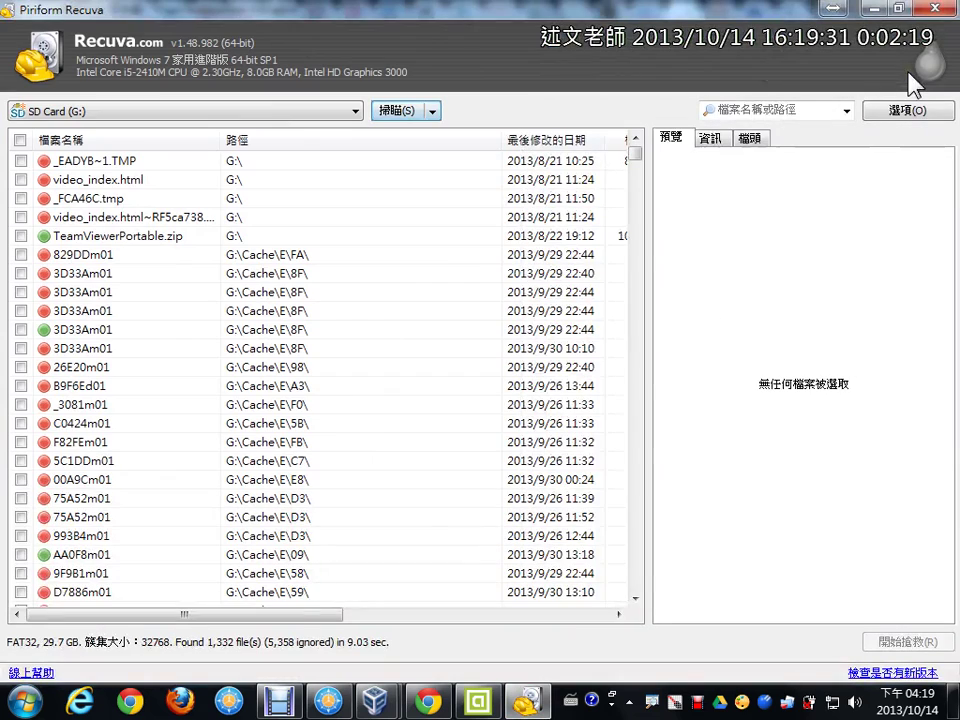
pyautogui.moveTo(647, 219); pyautogui.dragTo(835, 218)
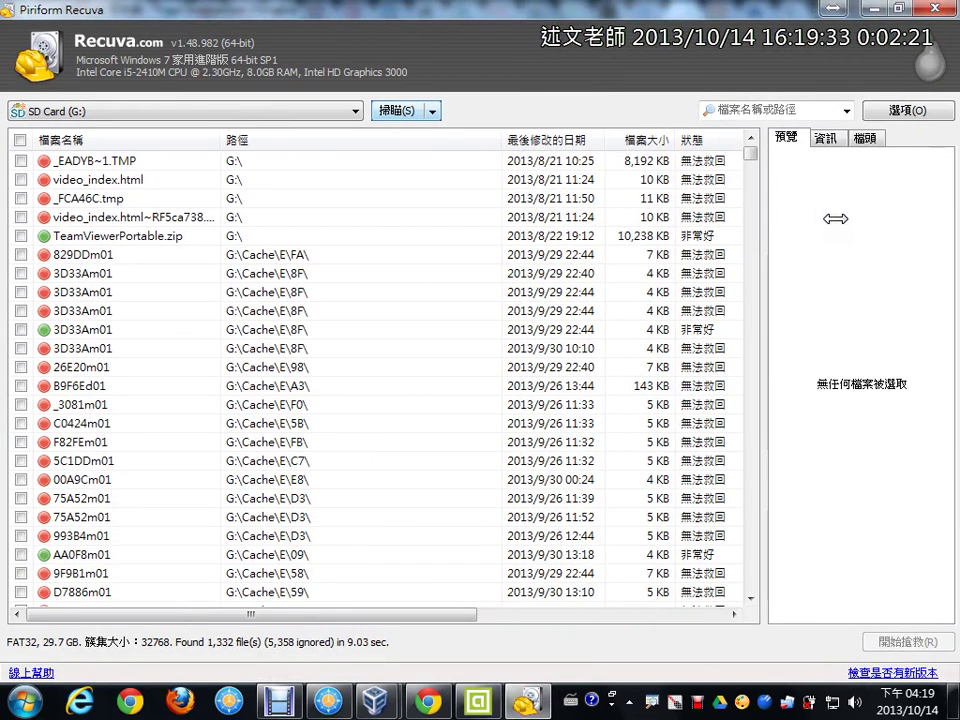
# - Frame the coloured status dots and the 狀態 column in red, underline the TeamViewerPortable.zip entry's status, and clear the annotations
pyautogui.moveTo(25, 137)
pyautogui.mouseDown()
pyautogui.moveTo(45, 264)
pyautogui.moveTo(57, 622)
pyautogui.mouseUp()
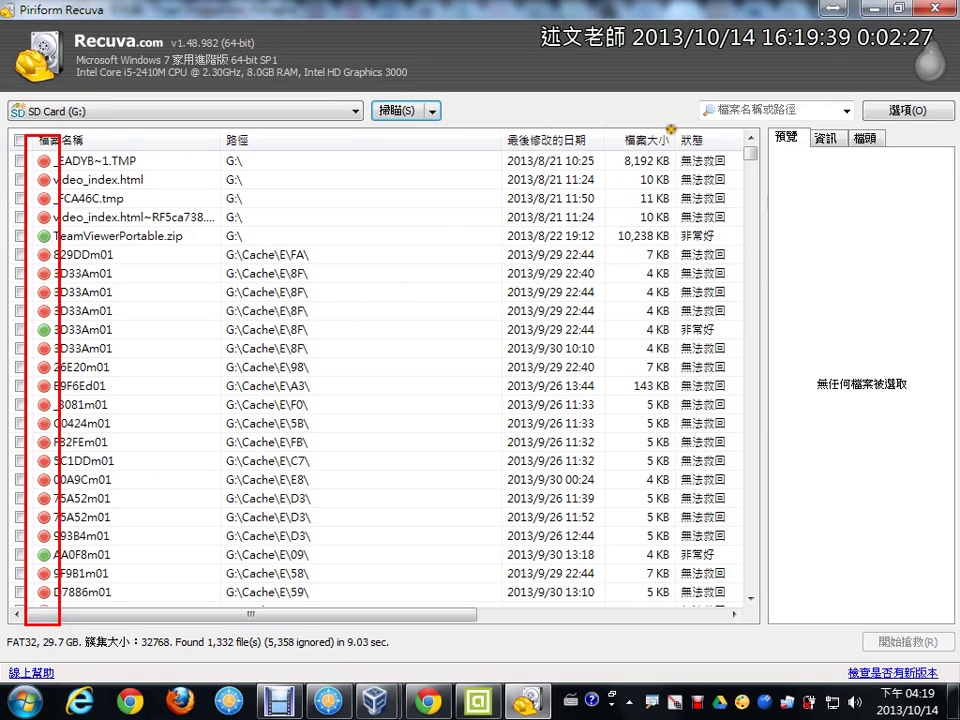
pyautogui.moveTo(672, 131)
pyautogui.mouseDown()
pyautogui.moveTo(677, 343)
pyautogui.moveTo(752, 634)
pyautogui.mouseUp()
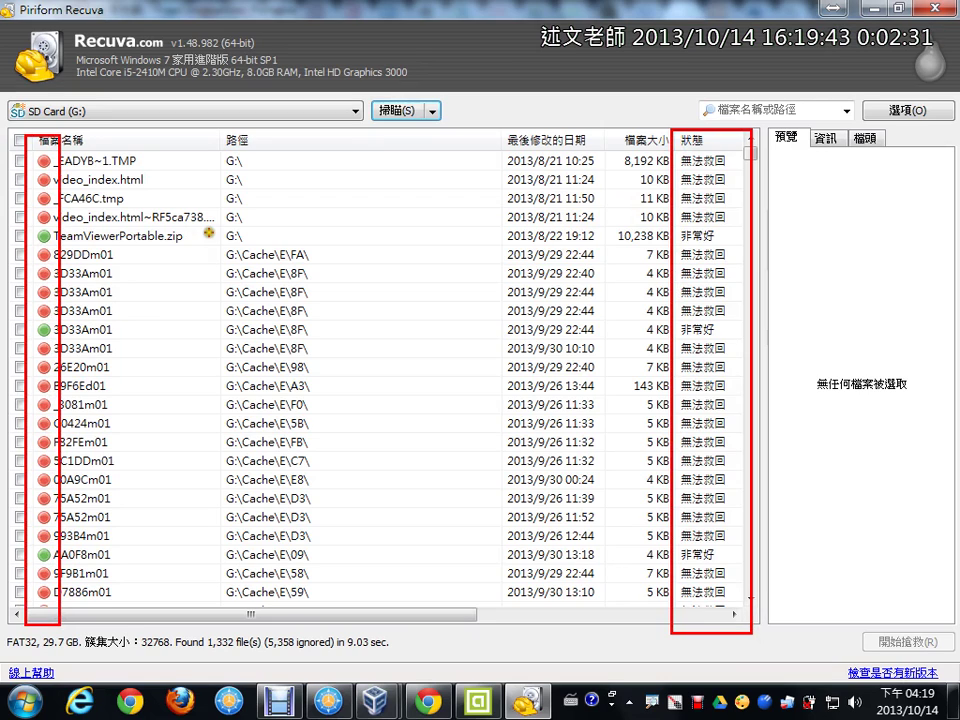
pyautogui.moveTo(208, 236)
pyautogui.mouseDown()
pyautogui.moveTo(590, 235)
pyautogui.moveTo(570, 245)
pyautogui.mouseUp()
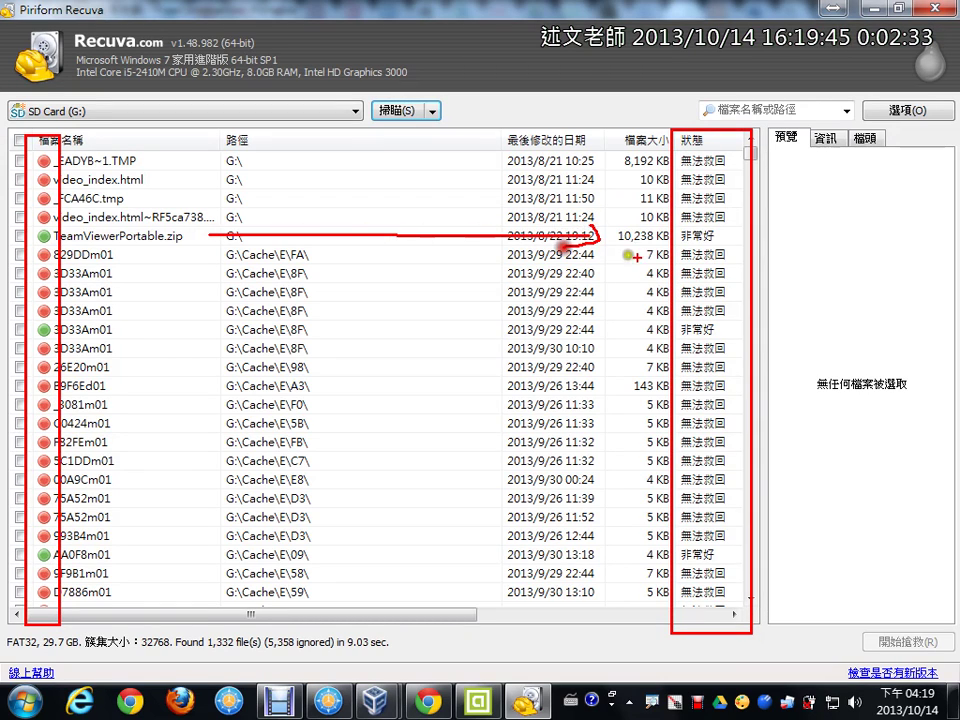
pyautogui.moveTo(665, 242); pyautogui.dragTo(742, 244)
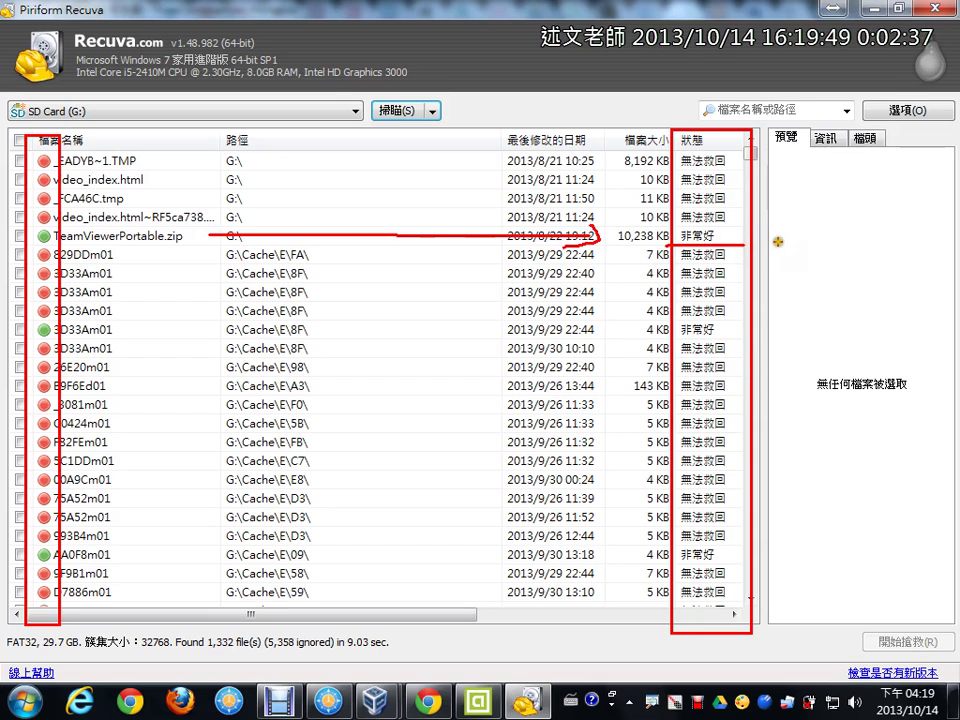
pyautogui.press('Escape')
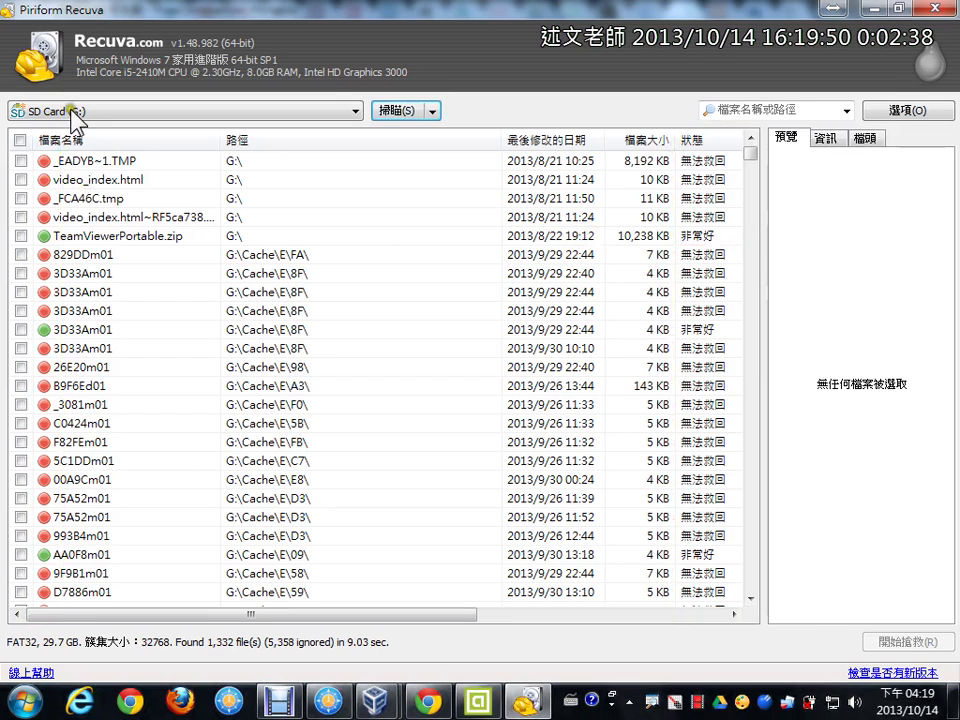
# - Look further down the scan results and mark a 非常糟 status entry to examine the recoverability levels
pyautogui.click(752, 175)
pyautogui.click(752, 175)
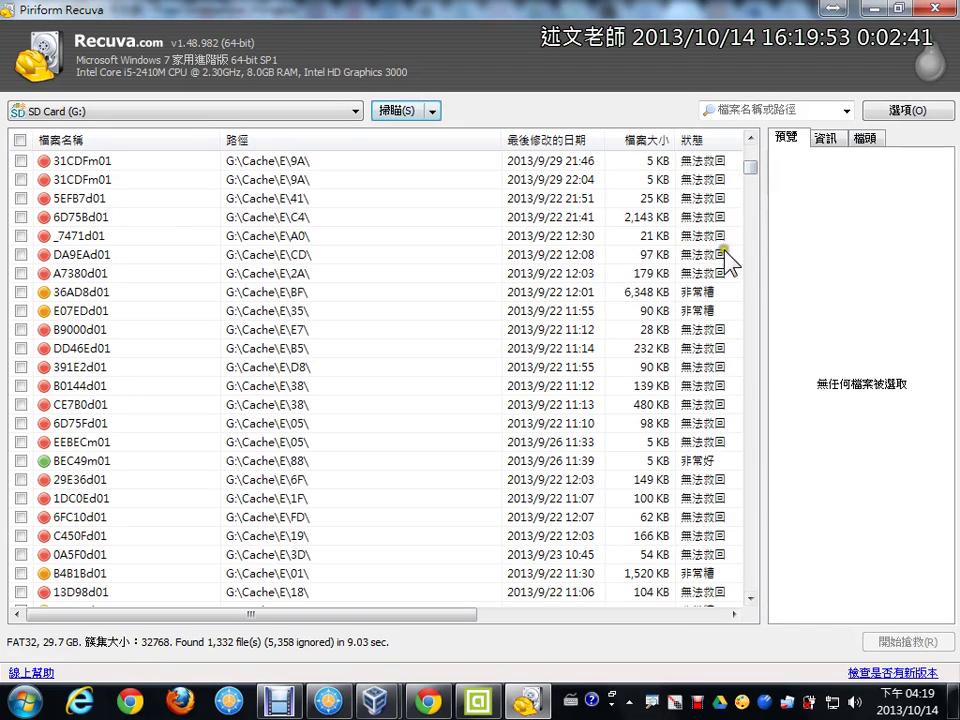
pyautogui.press('r')
pyautogui.moveTo(718, 282); pyautogui.dragTo(732, 299)
pyautogui.press('Escape')
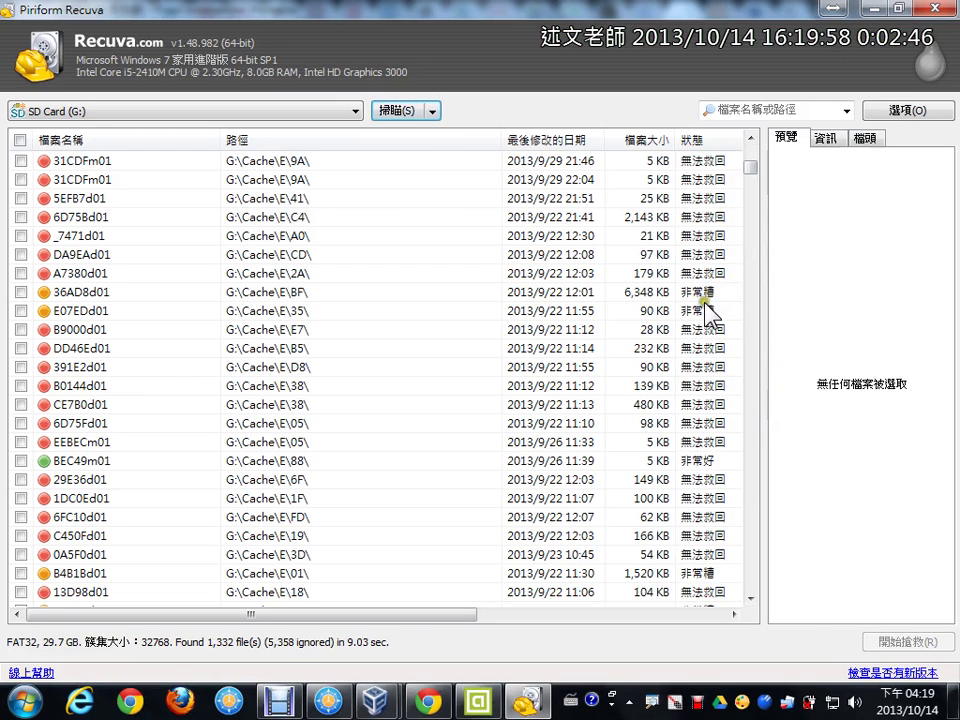
pyautogui.click(752, 399)
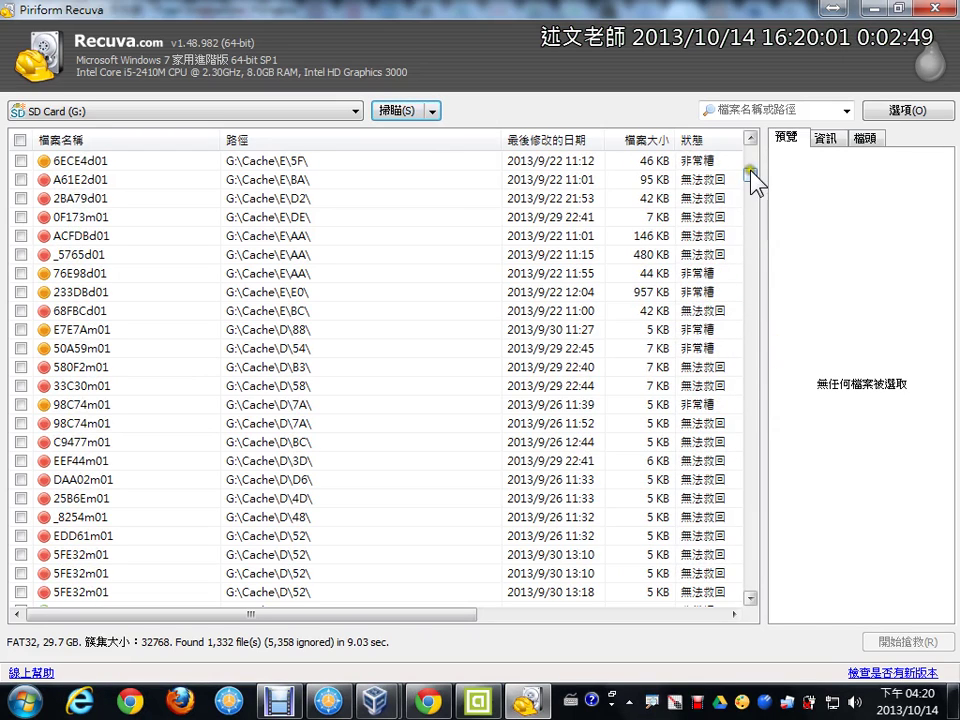
# - Sort the scan results by the 狀態 column with the best recoverability first and select the _1140860.JPG entry
pyautogui.click(712, 140)
pyautogui.moveTo(754, 184)
pyautogui.mouseDown()
pyautogui.moveTo(754, 154)
pyautogui.moveTo(750, 589)
pyautogui.moveTo(748, 161)
pyautogui.mouseUp()
pyautogui.scroll(1, 753, 592)
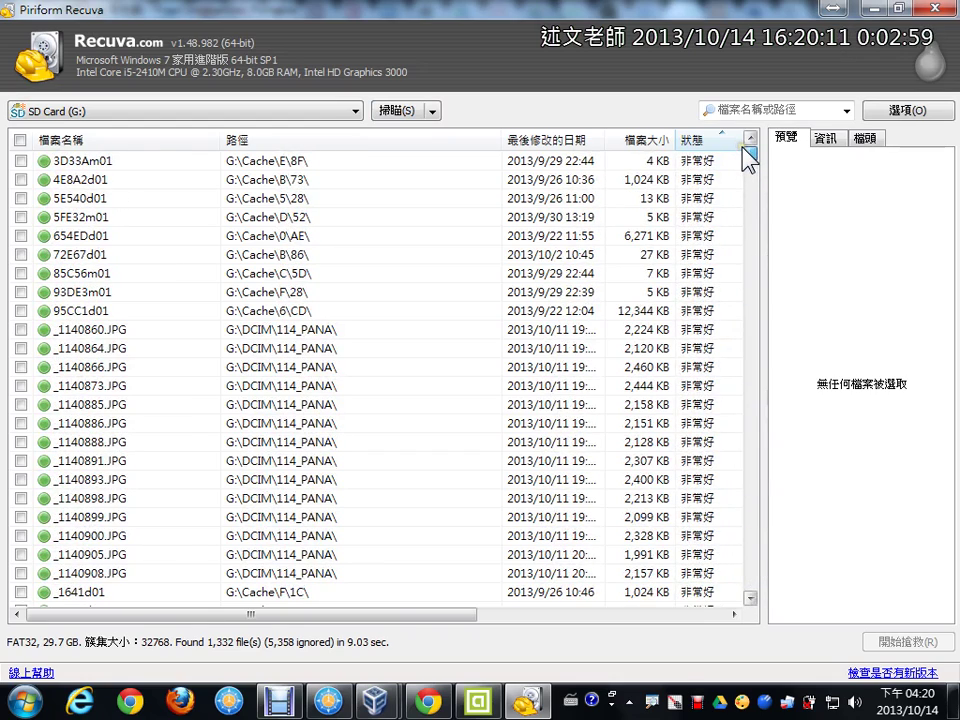
pyautogui.click(259, 332)
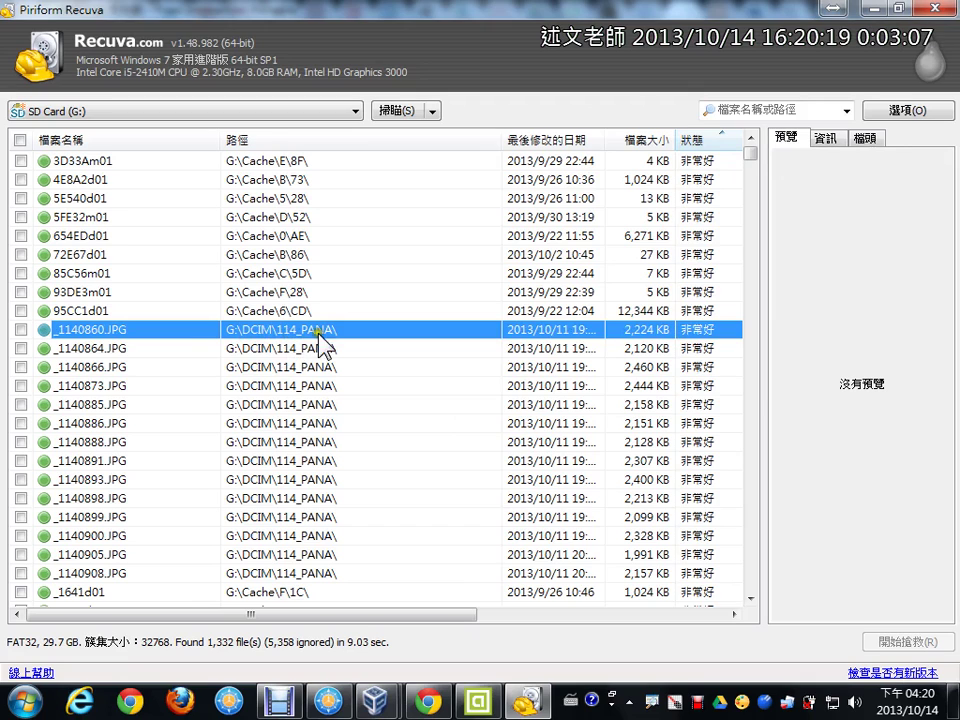
# - Switch to FreeCommander, examine the photos remaining in G:\DCIM\114_PANA against the deleted ones, and return to Recuva
pyautogui.click(327, 700)
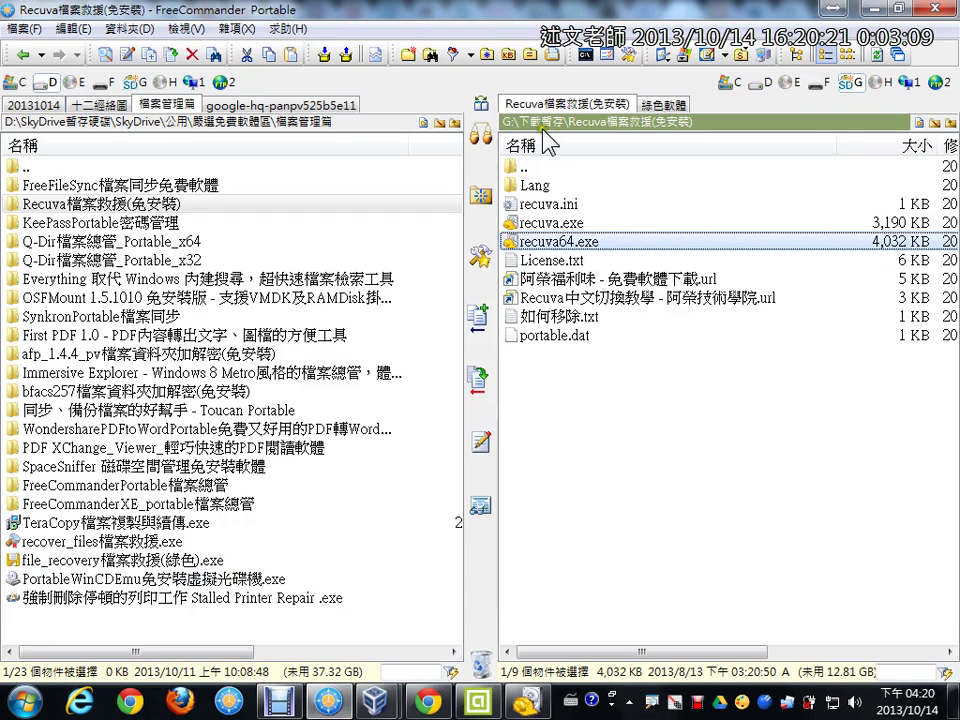
pyautogui.click(511, 121)
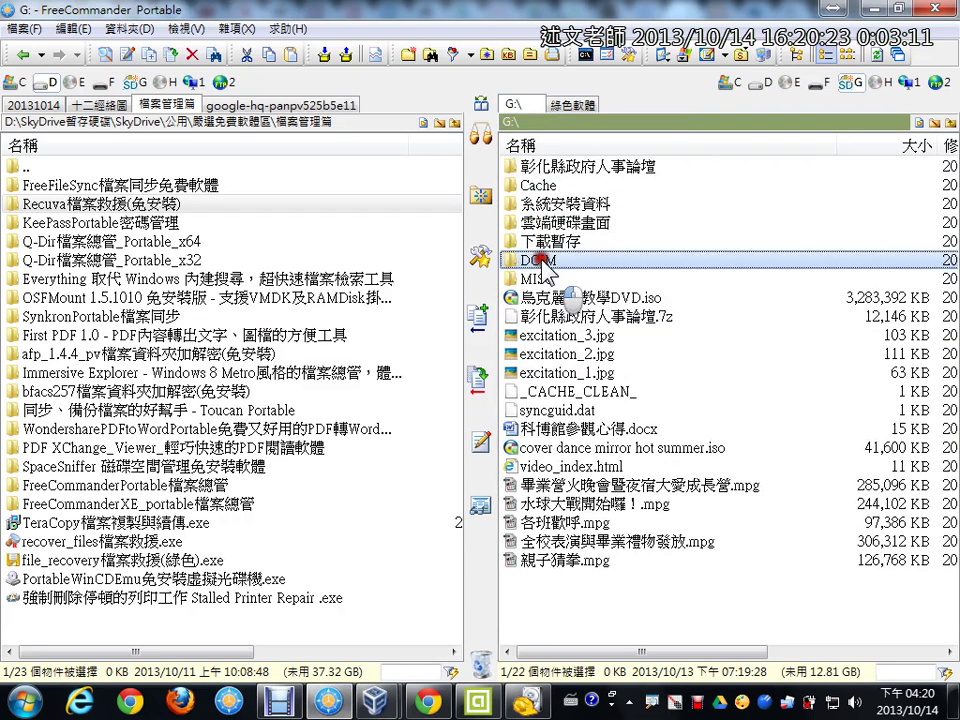
pyautogui.doubleClick(545, 270)
pyautogui.hotkey('alt', 'Tab')
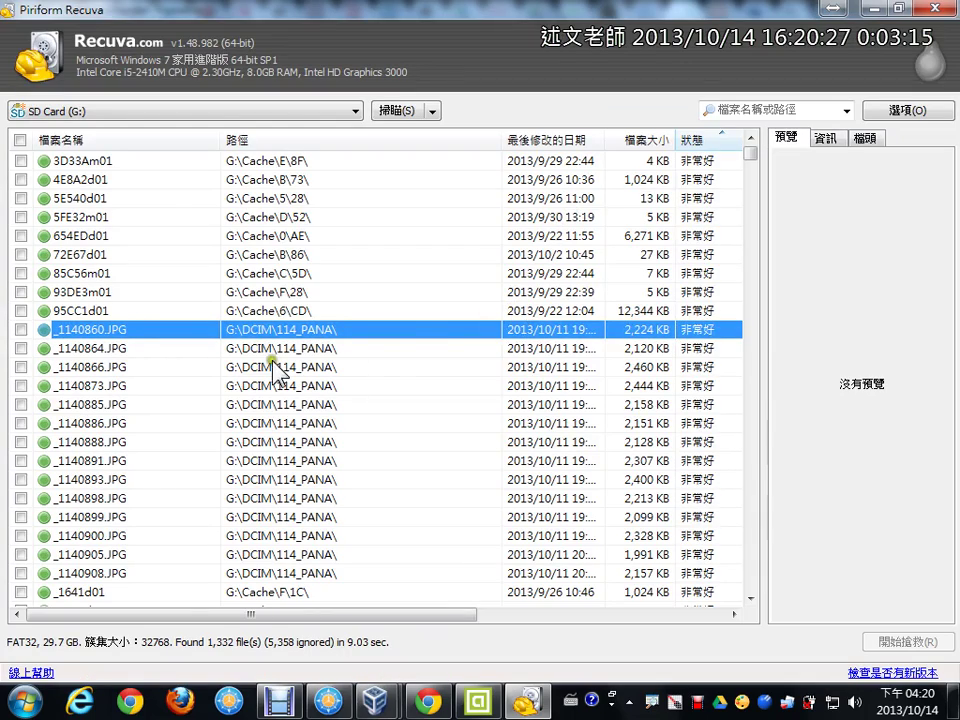
pyautogui.hotkey('alt', 'Tab')
pyautogui.doubleClick(557, 188)
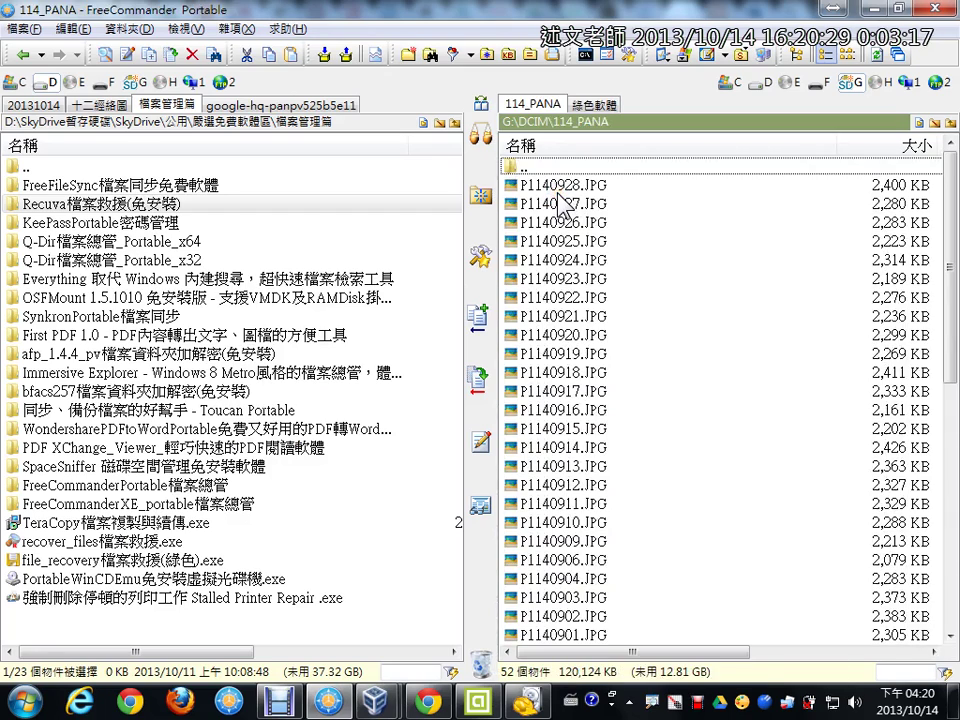
pyautogui.moveTo(946, 186); pyautogui.dragTo(951, 518)
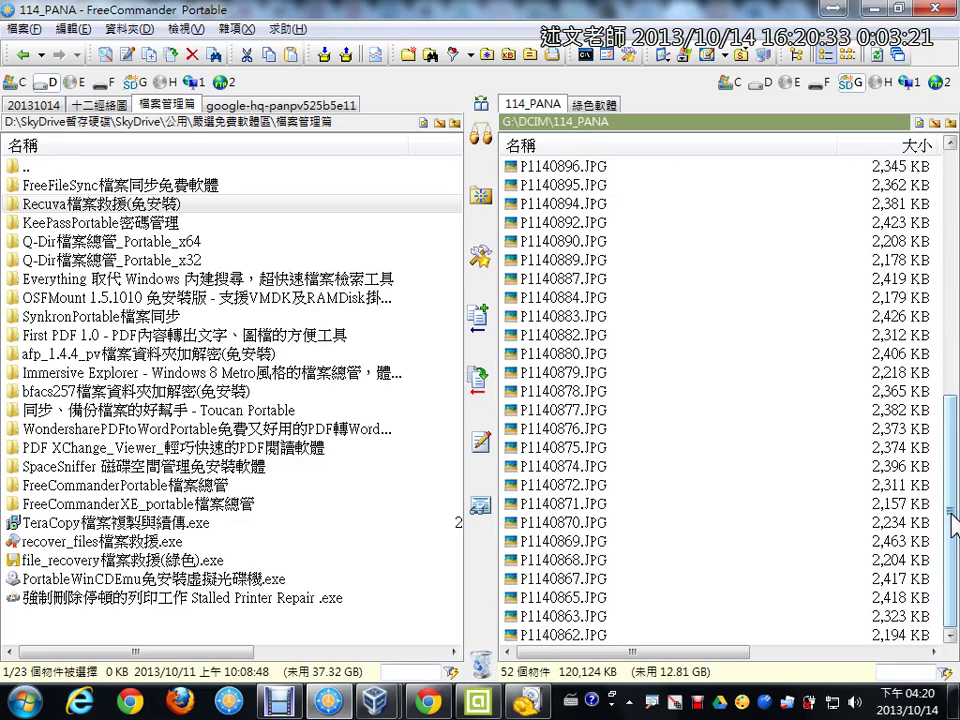
pyautogui.hotkey('alt', 'Tab')
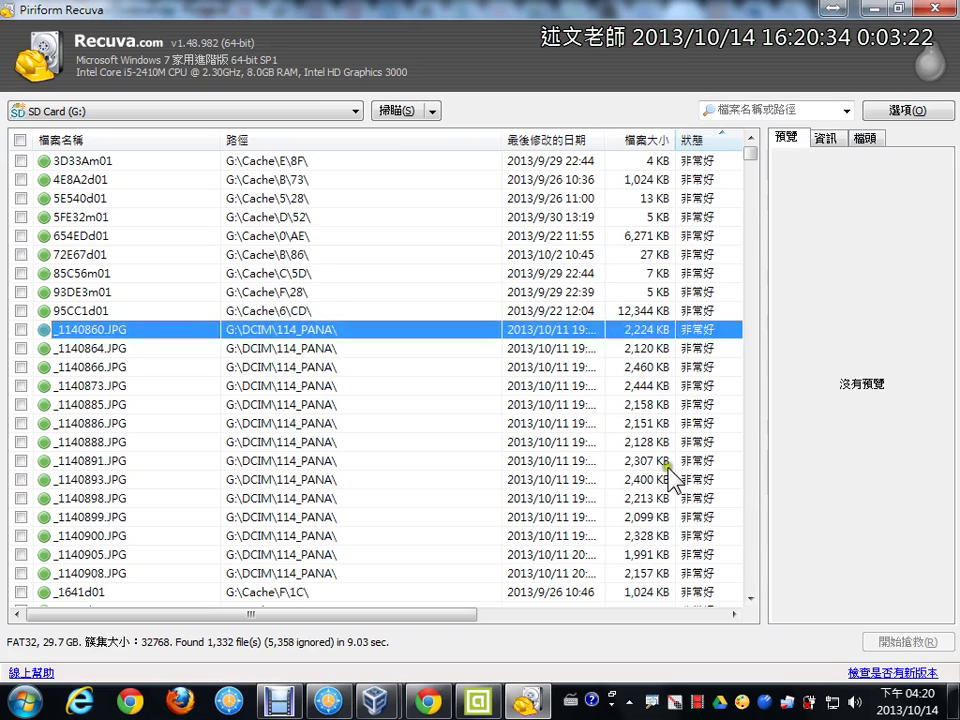
# - Mark _1140860.JPG for recovery, point a red arrow at the 開始搶救 command, and clear the annotation
pyautogui.click(20, 329)
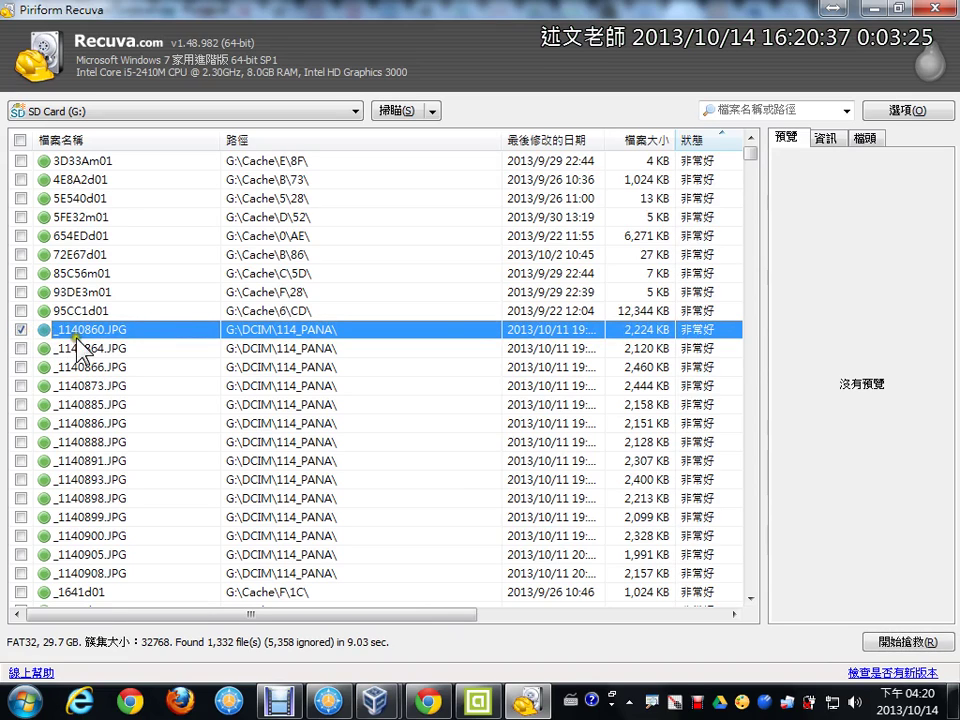
pyautogui.click(97, 350)
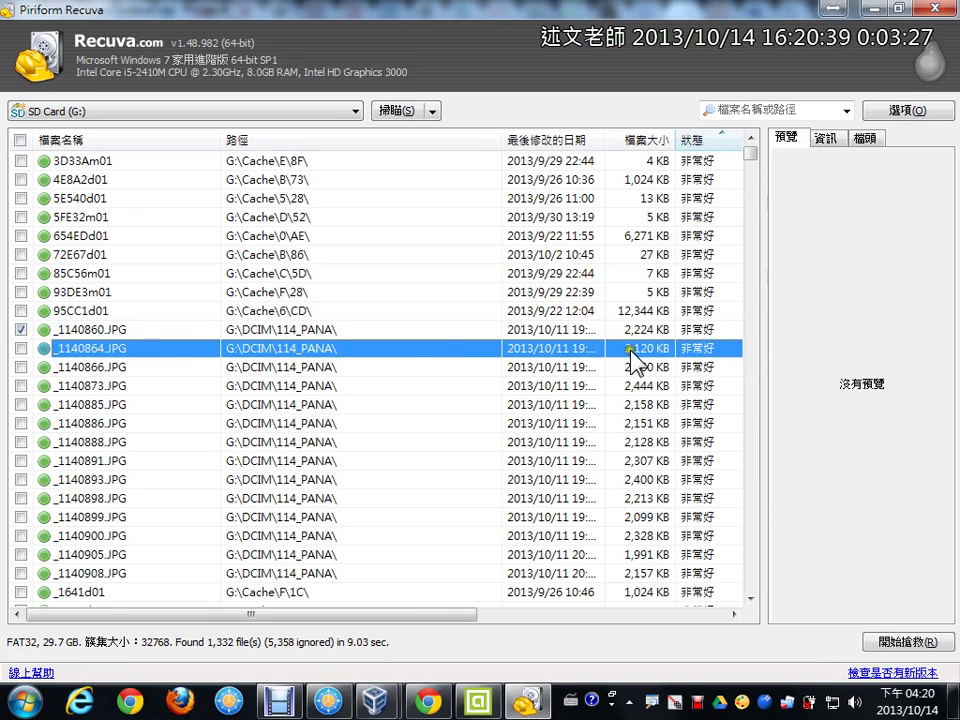
pyautogui.moveTo(925, 410)
pyautogui.mouseDown()
pyautogui.moveTo(808, 390)
pyautogui.moveTo(943, 476)
pyautogui.mouseUp()
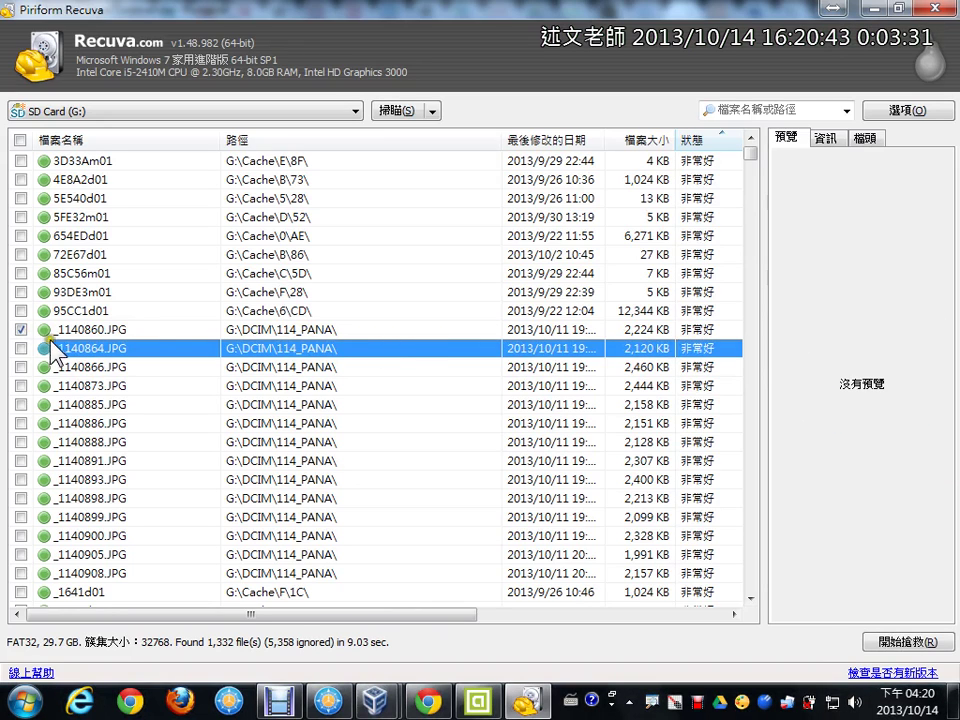
pyautogui.click(76, 331)
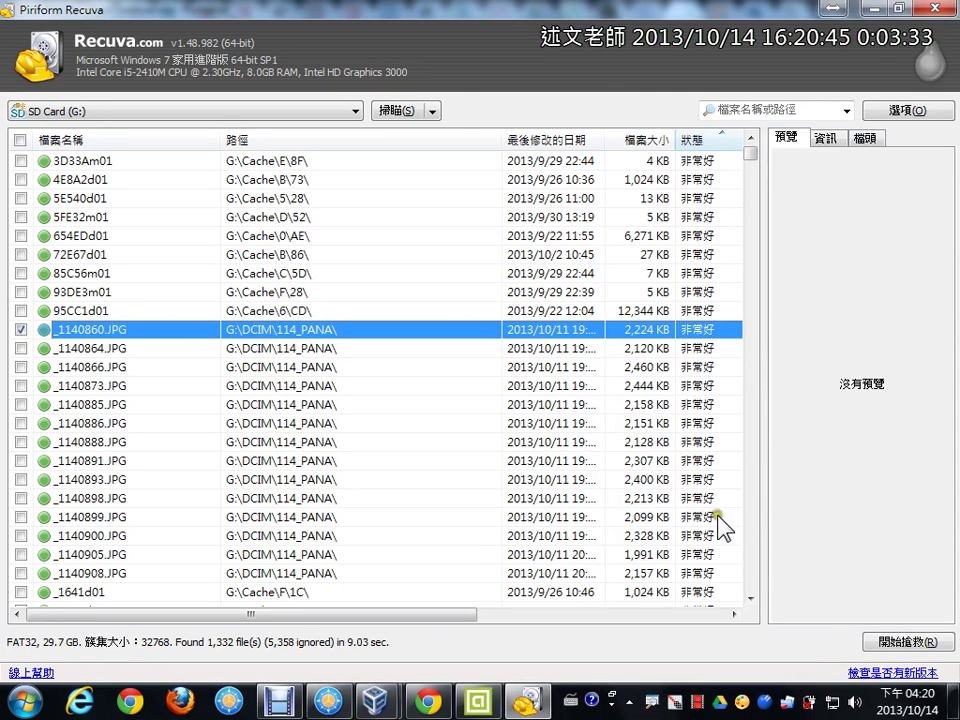
pyautogui.moveTo(776, 375)
pyautogui.mouseDown()
pyautogui.moveTo(899, 630)
pyautogui.moveTo(926, 568)
pyautogui.mouseUp()
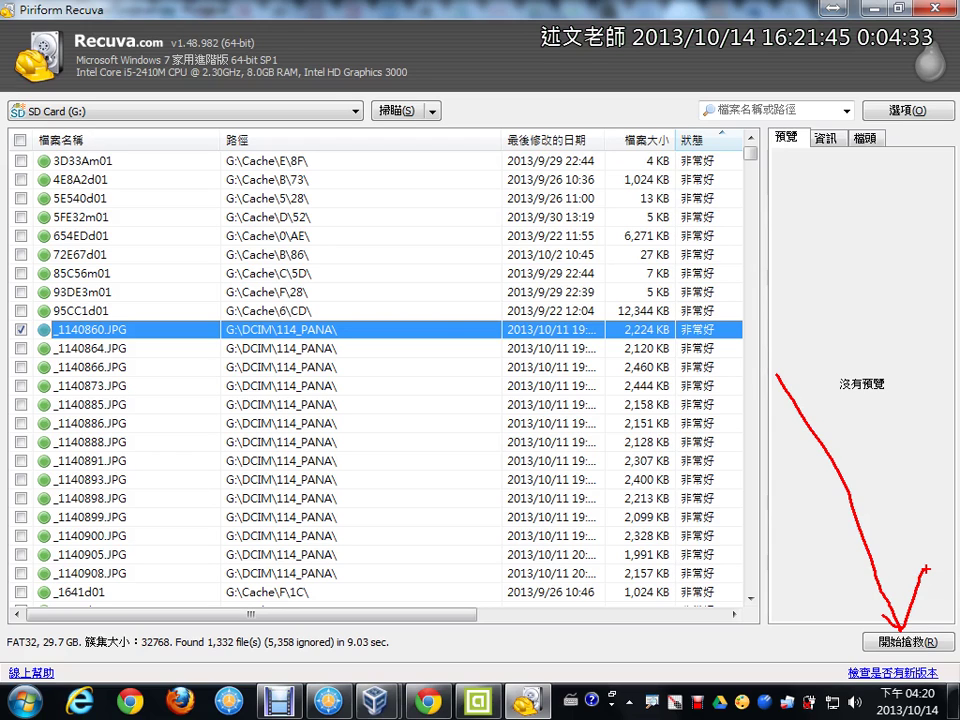
pyautogui.press('Escape')
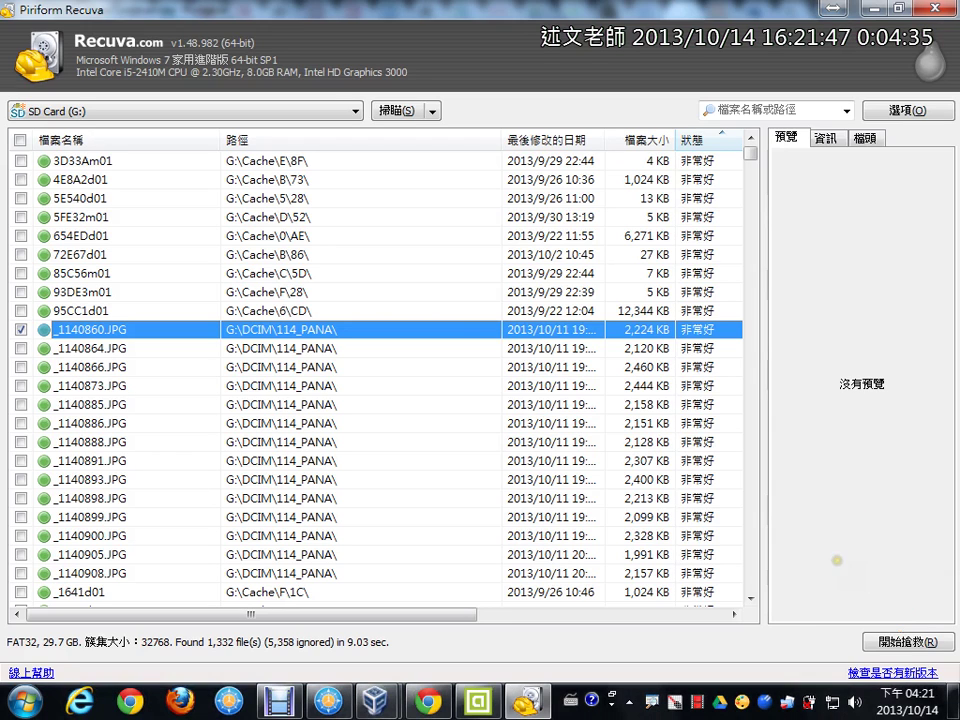
# - Recover the marked _1140860.JPG photo to the desktop (桌面)
pyautogui.click(908, 642)
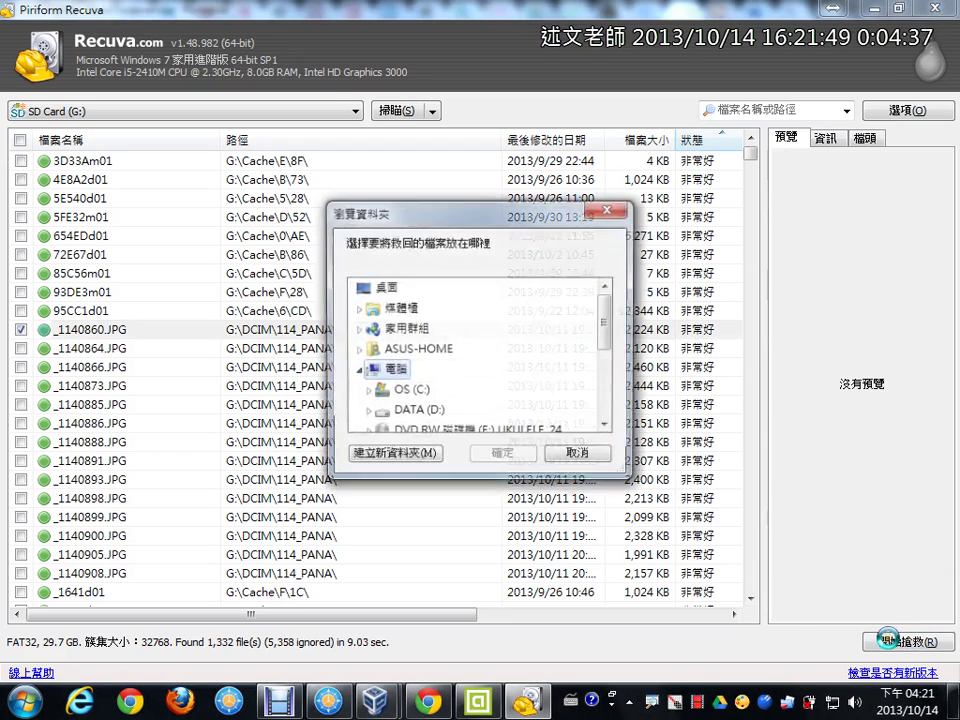
pyautogui.click(380, 290)
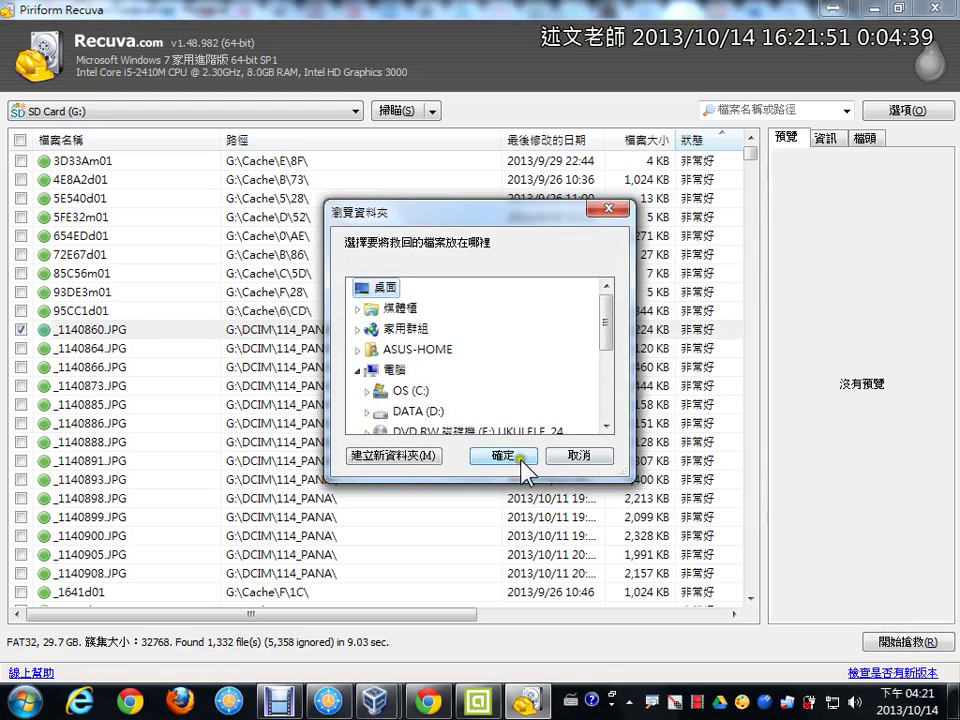
pyautogui.click(520, 453)
pyautogui.click(556, 418)
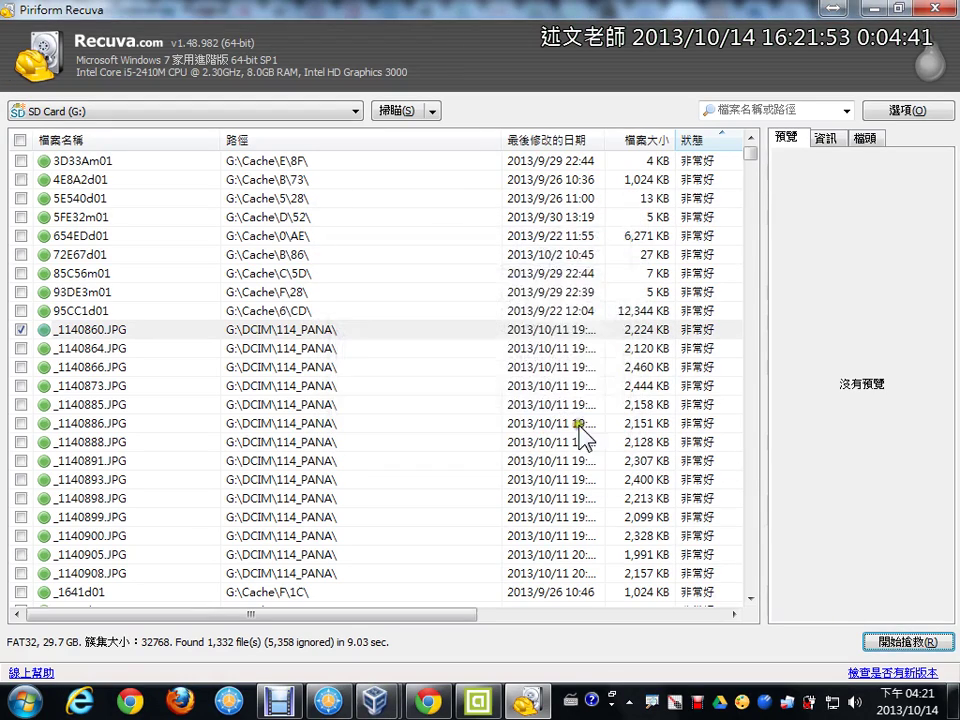
# - Open the recovered _1140860.JPG from the desktop to check the image, close the viewer, and return to Recuva
pyautogui.click(946, 700)
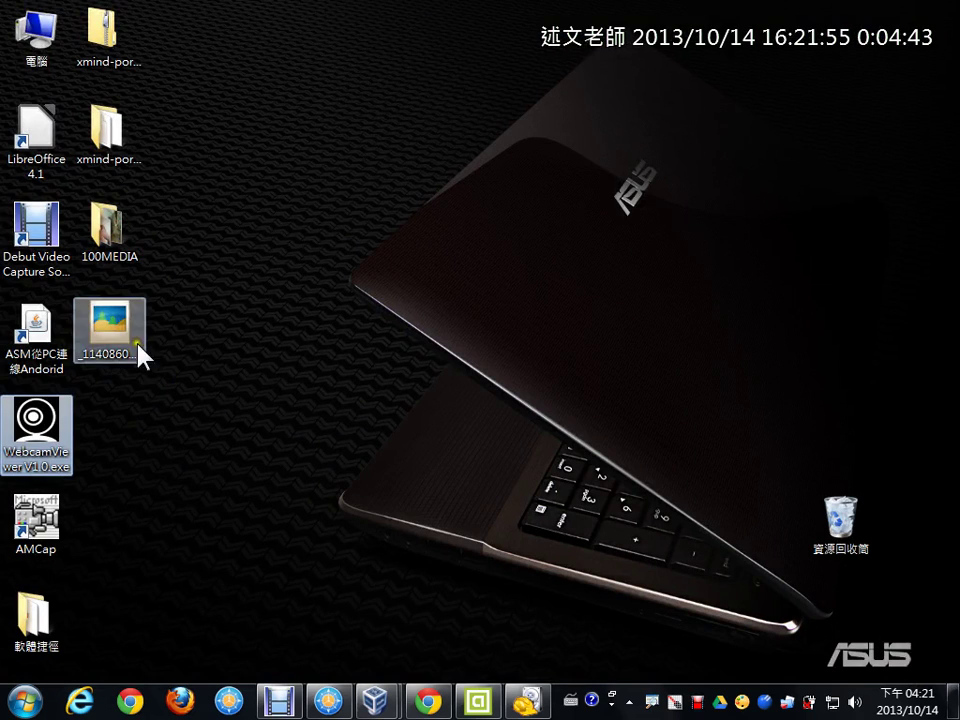
pyautogui.click(124, 334)
pyautogui.doubleClick(124, 334)
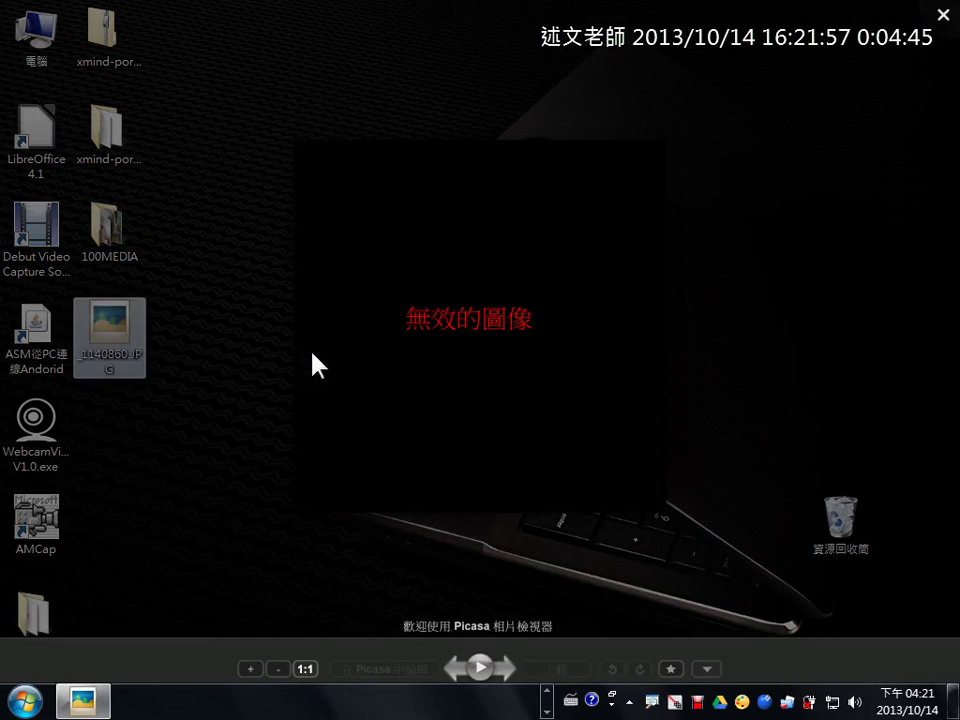
pyautogui.click(312, 365)
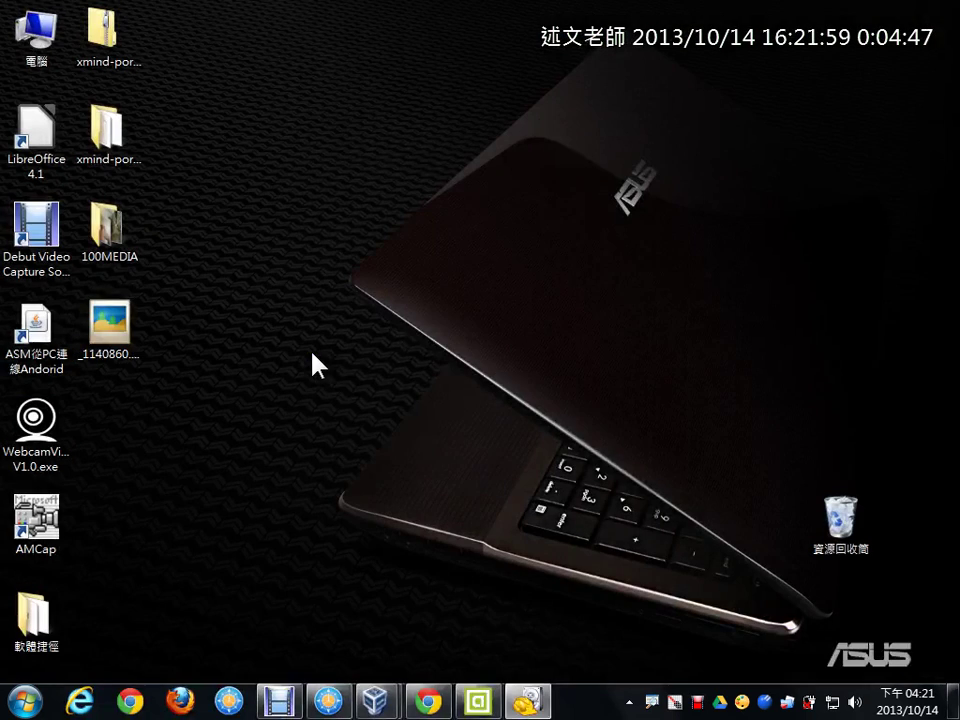
pyautogui.click(538, 705)
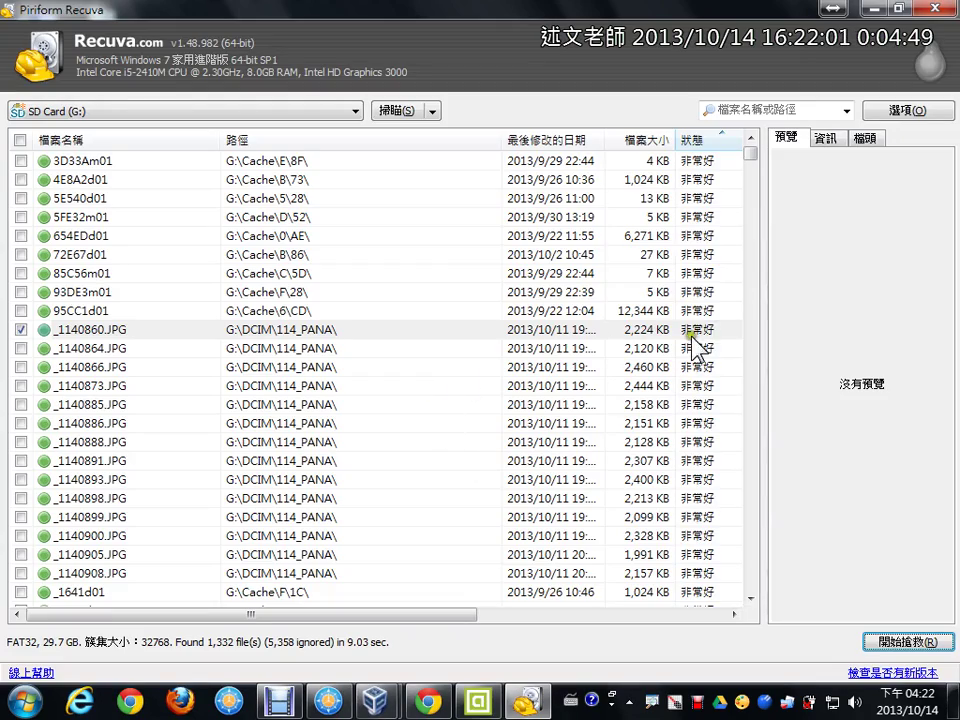
# - Mark TeamViewerPortable.zip for recovery as well and recover the marked files to the desktop (桌面)
pyautogui.moveTo(754, 161)
pyautogui.mouseDown()
pyautogui.moveTo(754, 186)
pyautogui.moveTo(754, 166)
pyautogui.mouseUp()
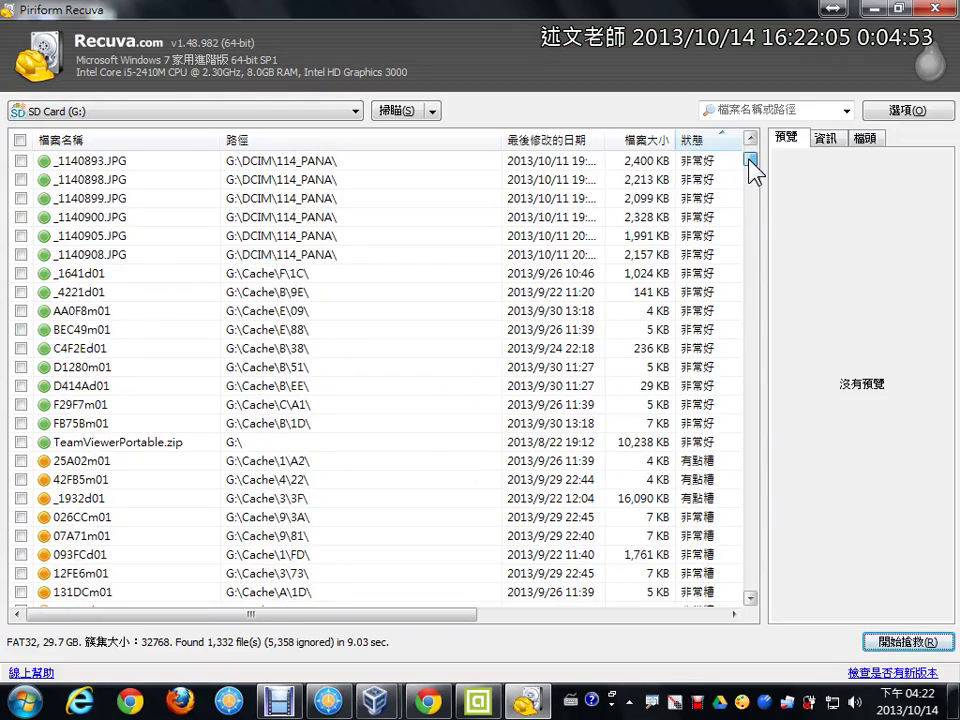
pyautogui.click(101, 311)
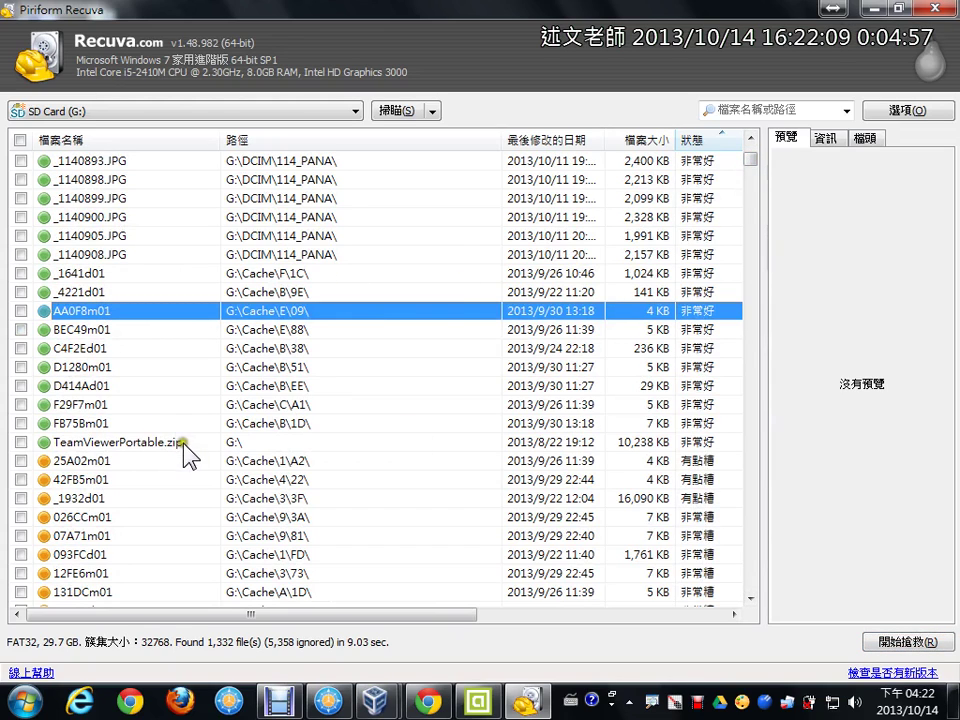
pyautogui.click(60, 446)
pyautogui.click(21, 442)
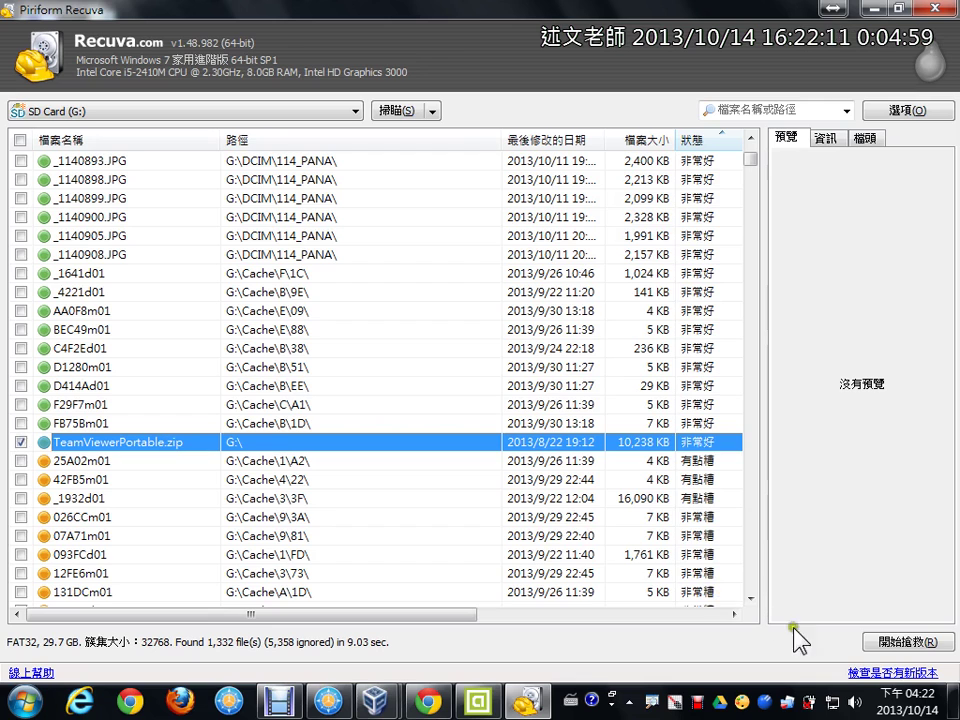
pyautogui.click(880, 641)
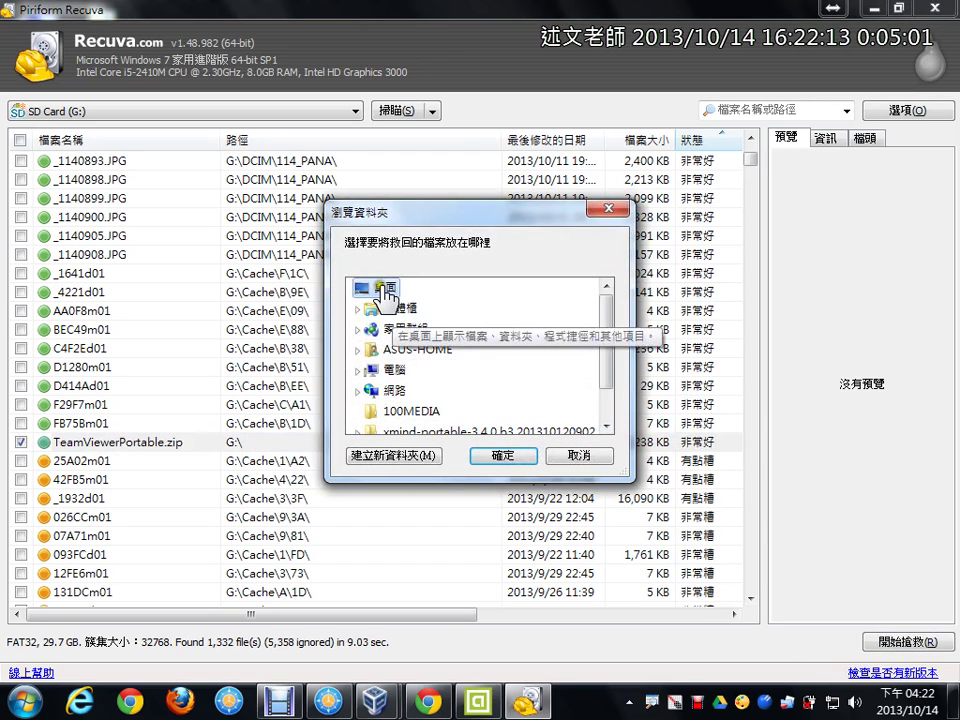
pyautogui.click(385, 290)
pyautogui.click(503, 455)
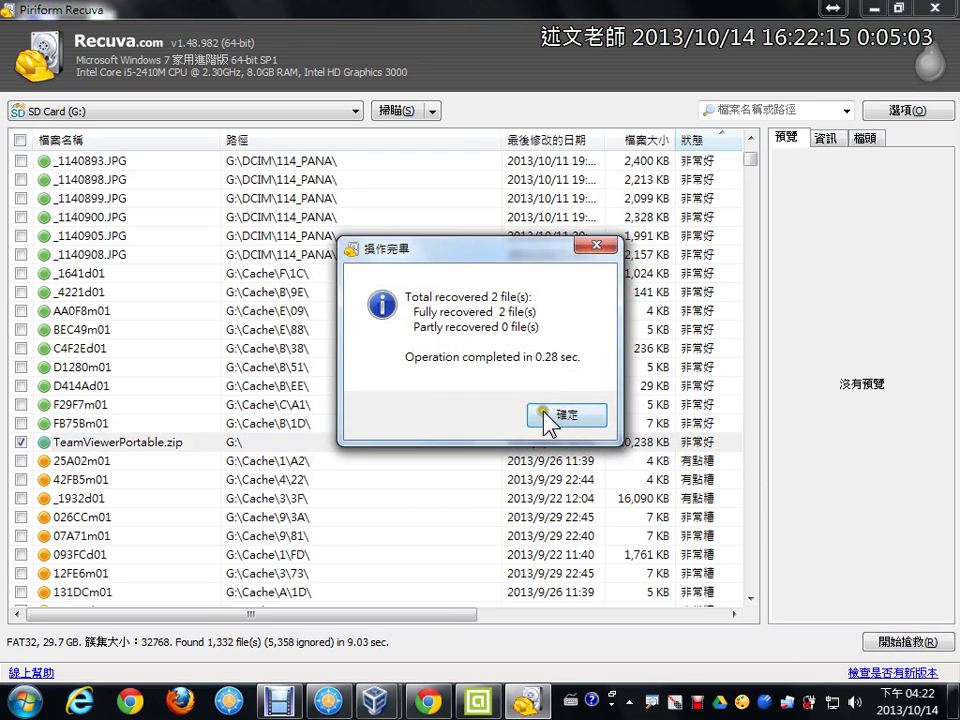
pyautogui.click(545, 413)
# - Check the root folder of G: in FreeCommander and try to open the recovered TeamViewerPortable.zip from the desktop
pyautogui.click(329, 701)
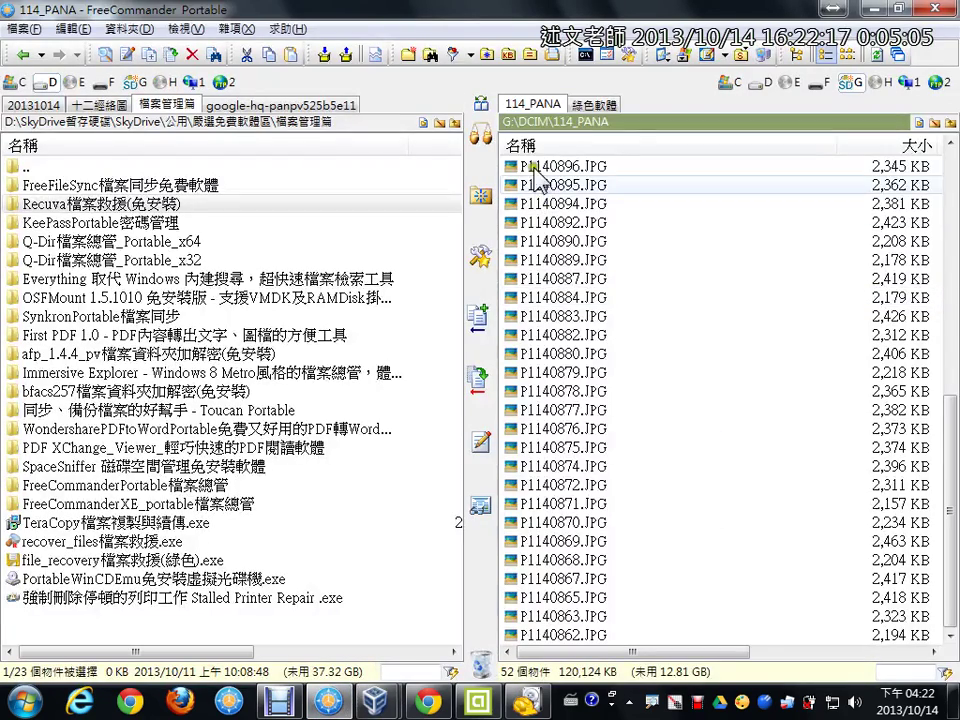
pyautogui.hotkey('ctrl', '\\')
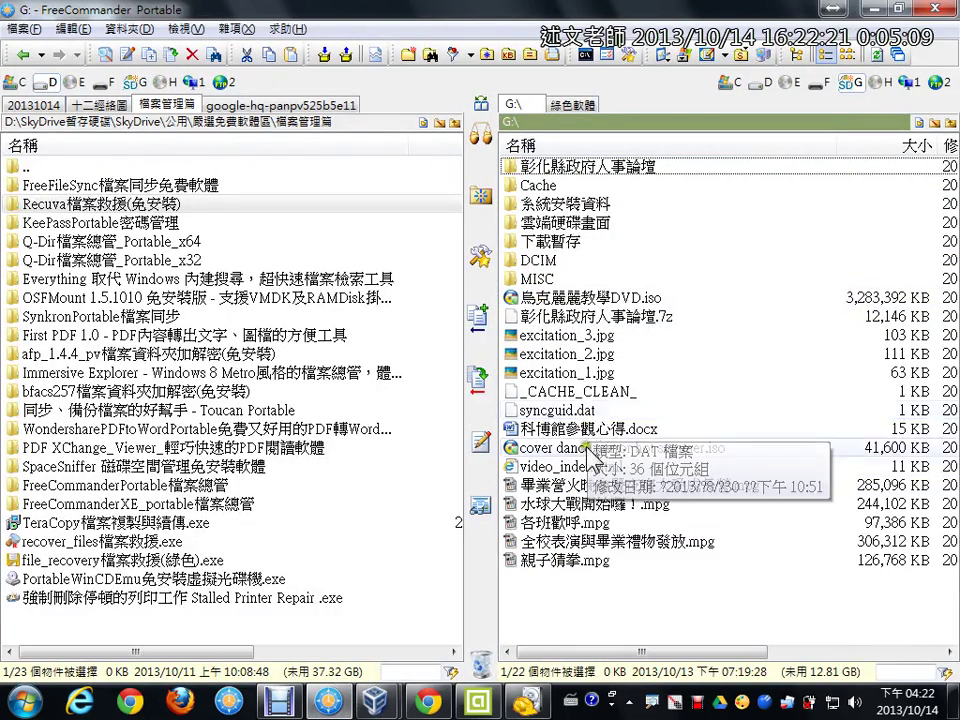
pyautogui.click(955, 702)
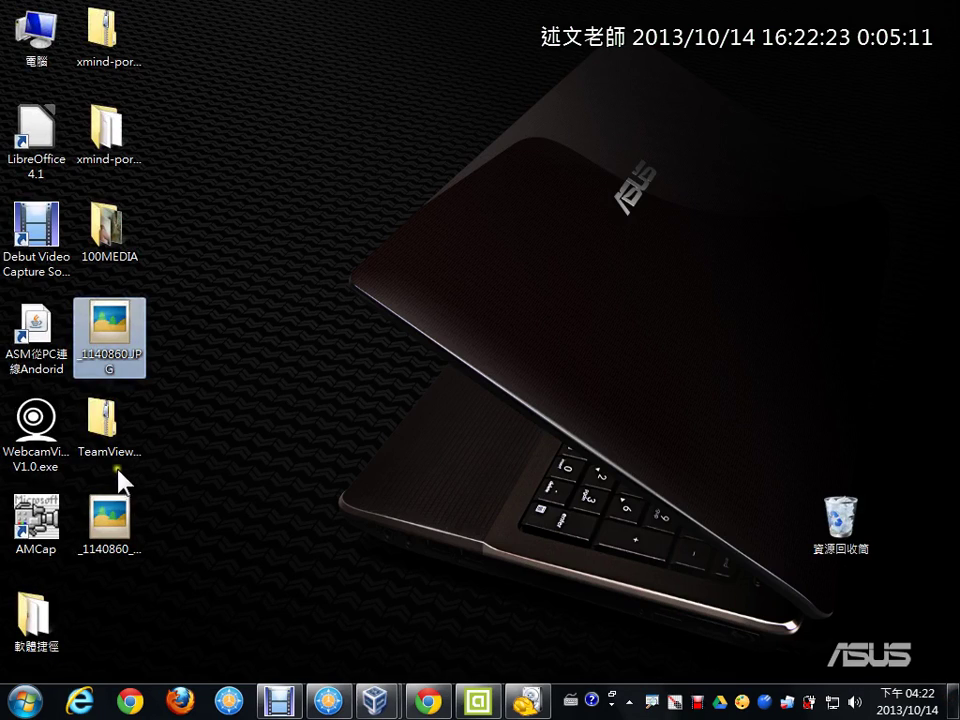
pyautogui.doubleClick(118, 432)
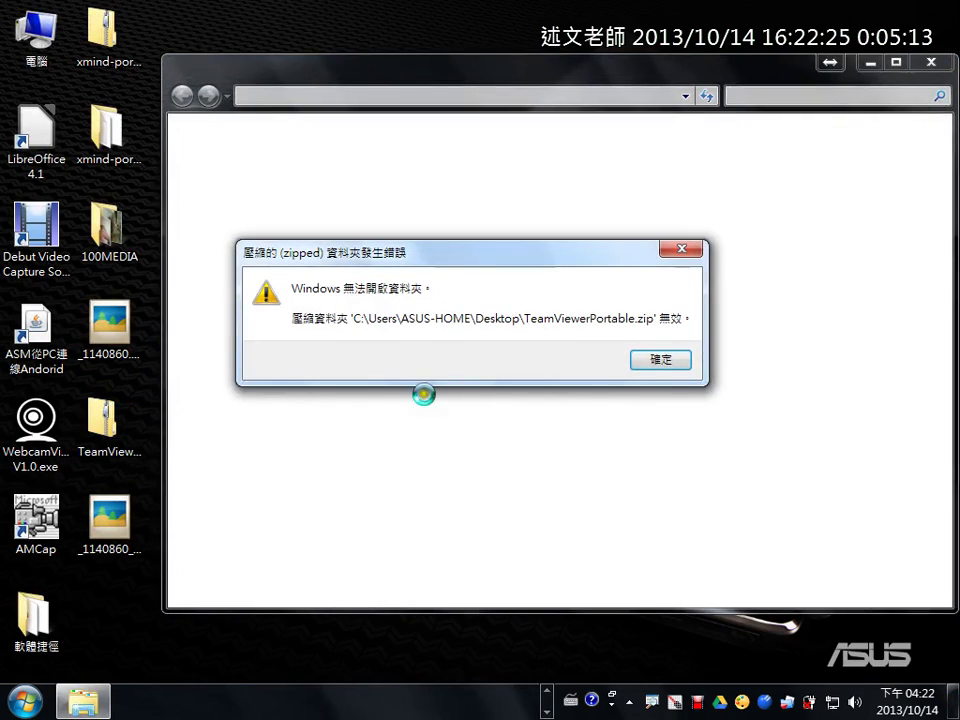
pyautogui.click(662, 362)
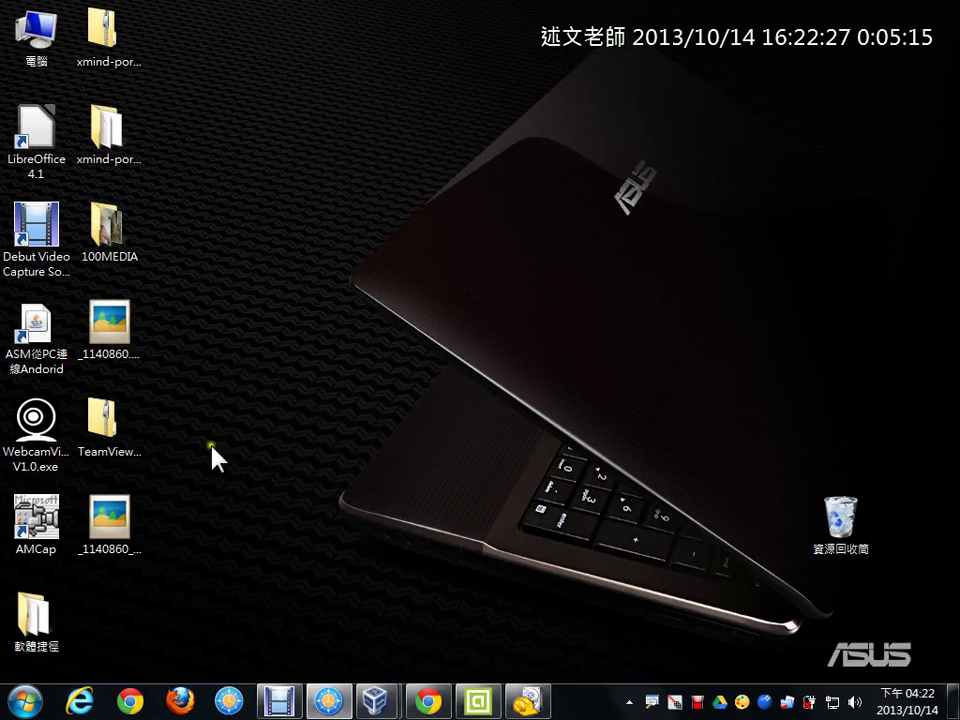
# - Try to extract TeamViewerPortable.zip to the desktop with 7-Zip and close the extraction window
pyautogui.click(118, 428)
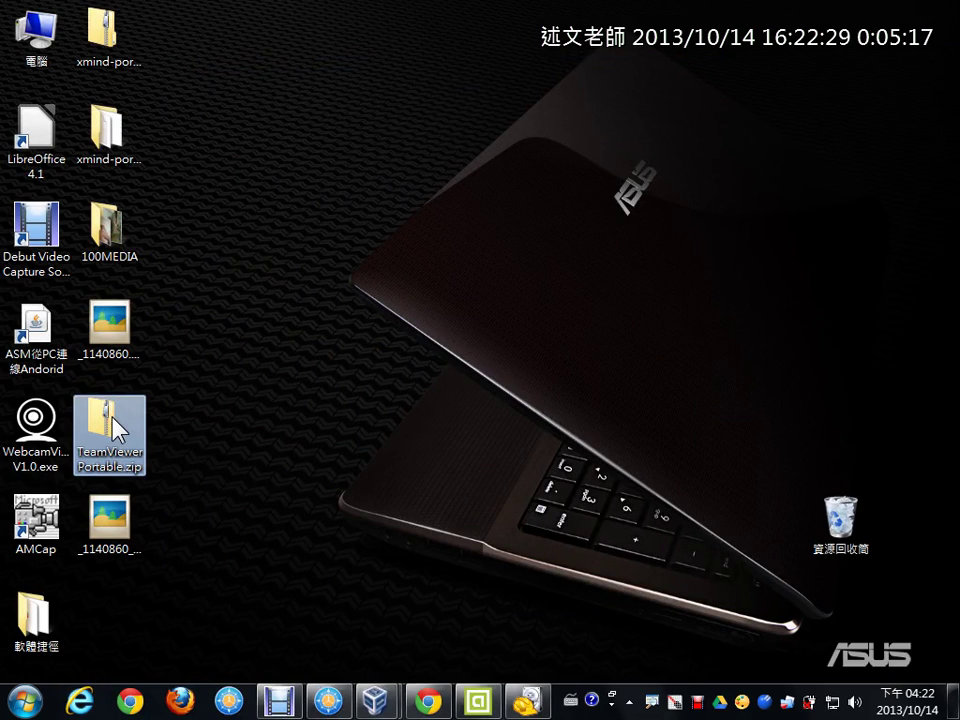
pyautogui.rightClick(118, 428)
pyautogui.click(272, 136)
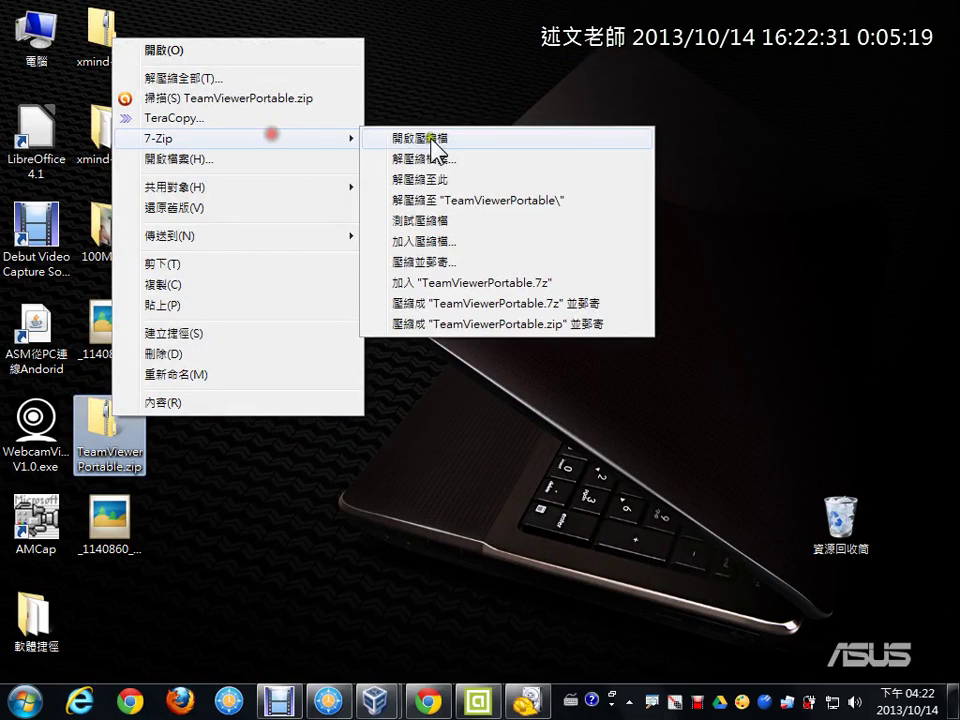
pyautogui.click(439, 180)
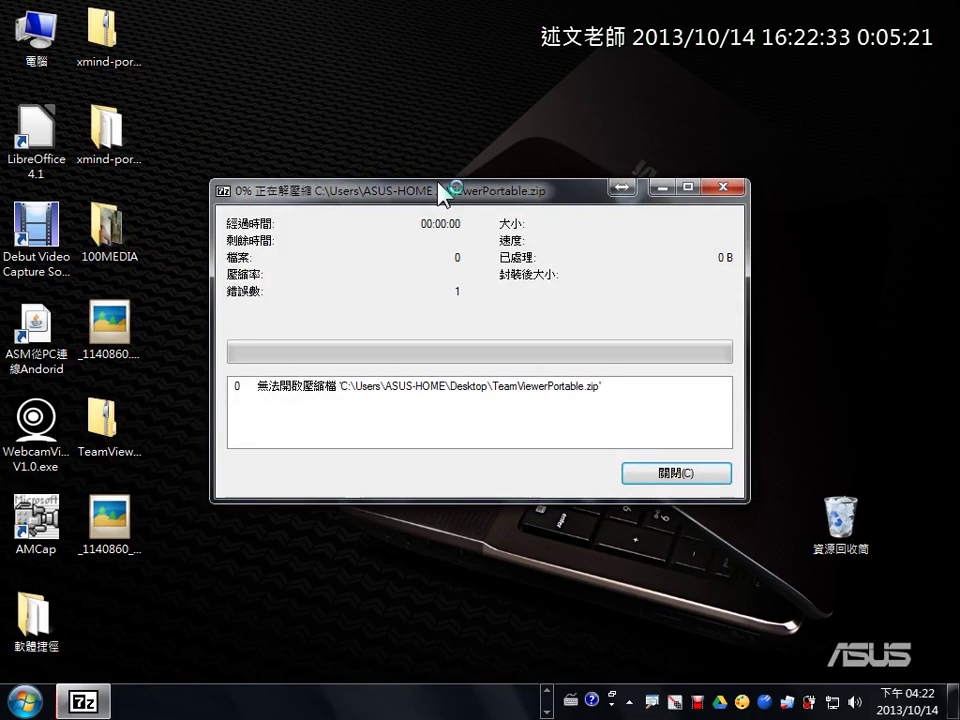
pyautogui.click(677, 473)
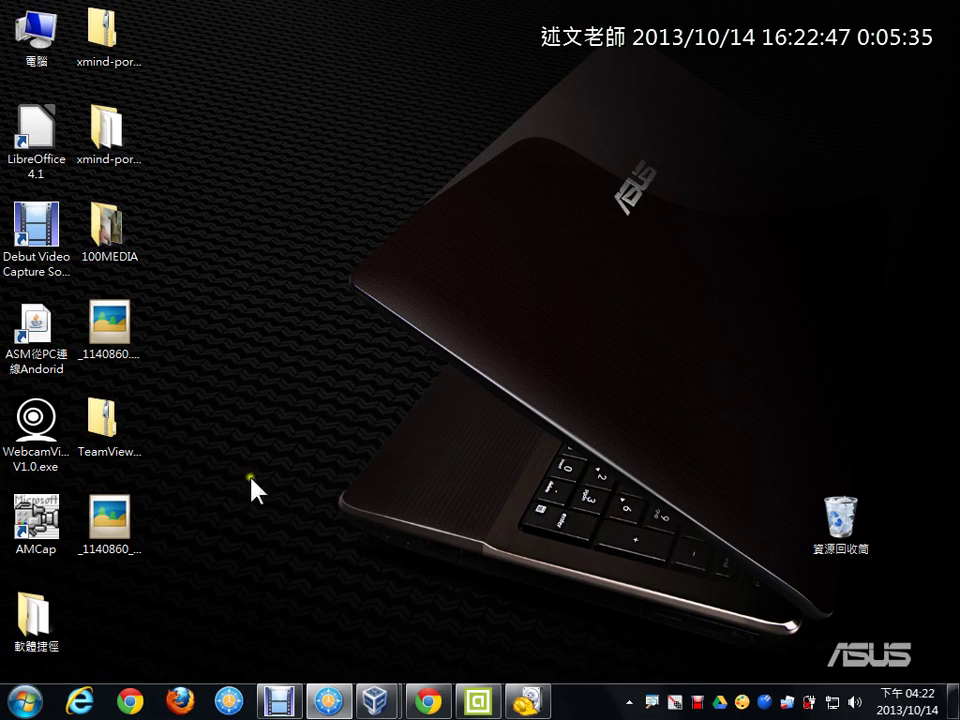
# - Return to Recuva and unmark TeamViewerPortable.zip in the list of deleted files
pyautogui.click(524, 700)
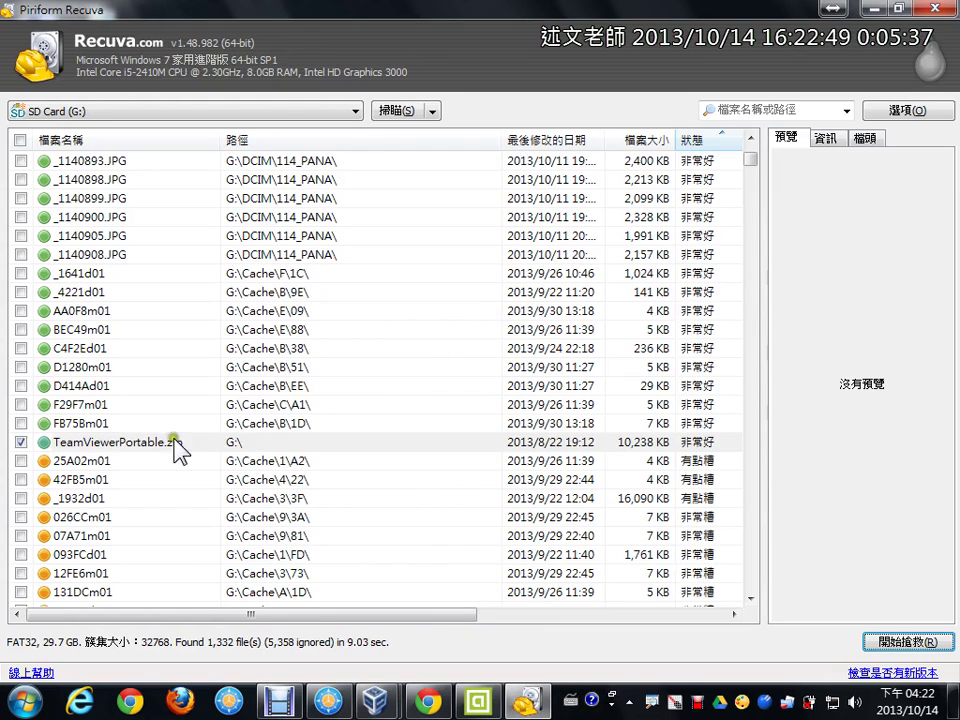
pyautogui.click(21, 442)
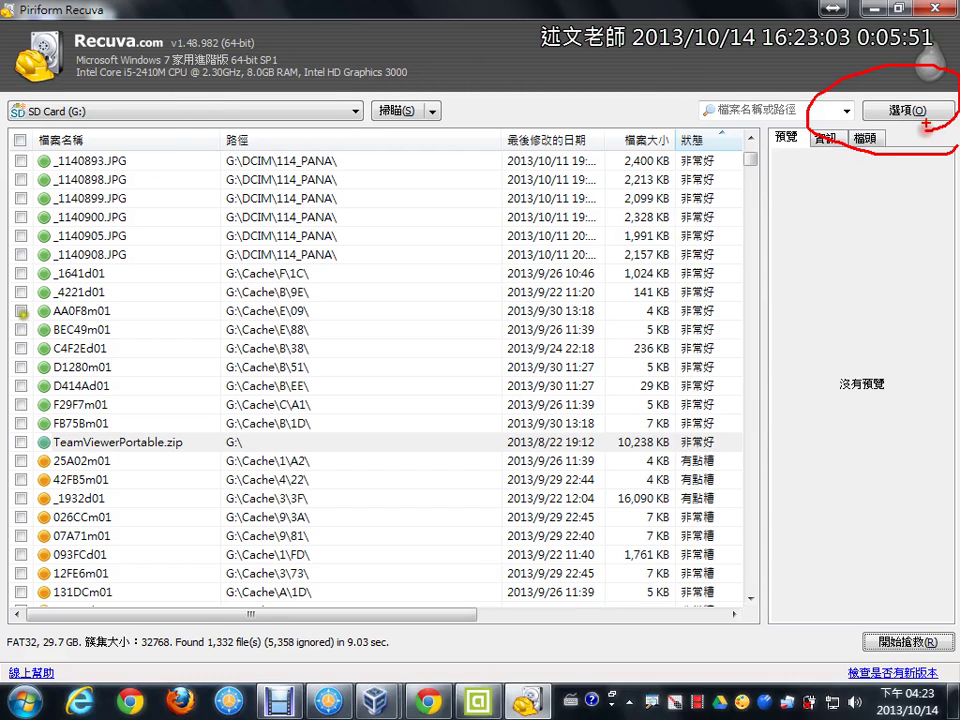
# - Set Recuva's view mode to the tree display (樹狀顯示), review the scan and recovery action options (動作), and apply the settings
pyautogui.click(903, 111)
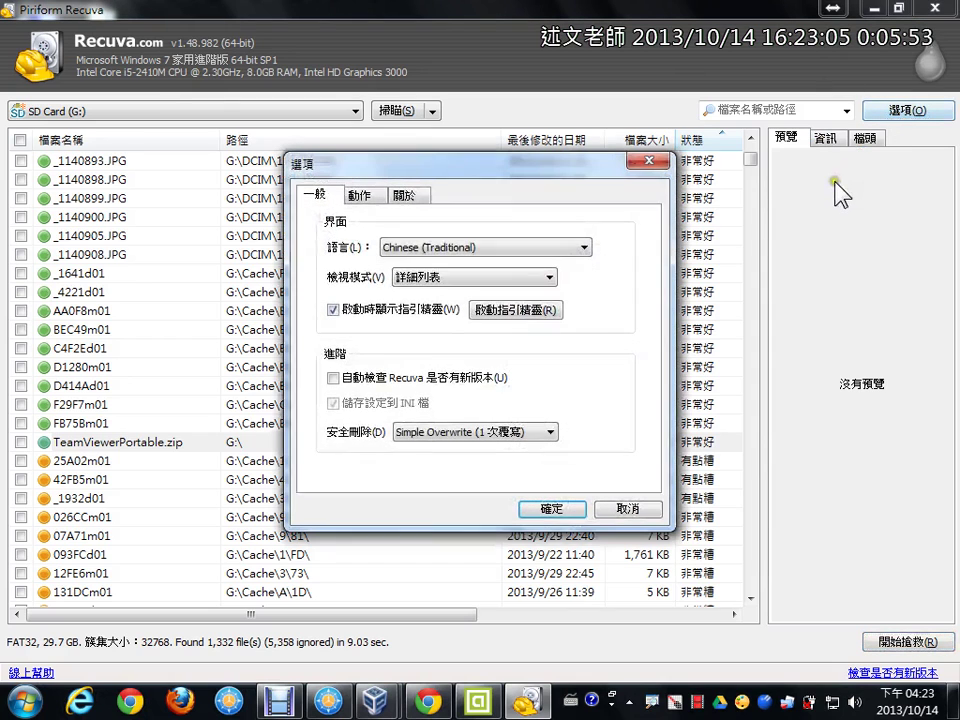
pyautogui.click(481, 279)
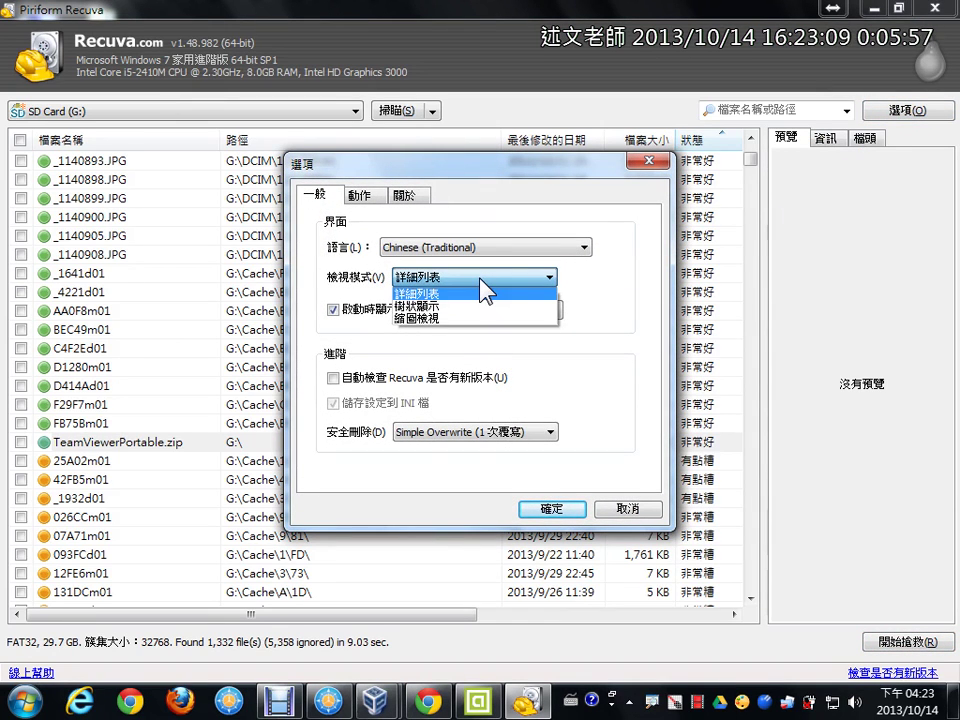
pyautogui.click(453, 308)
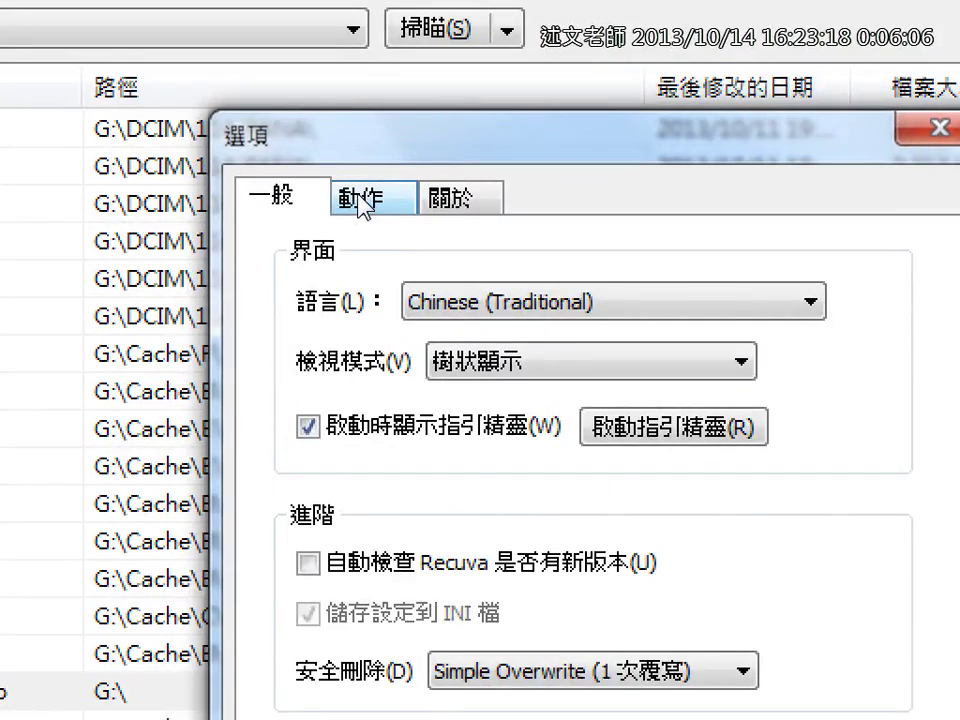
pyautogui.click(360, 200)
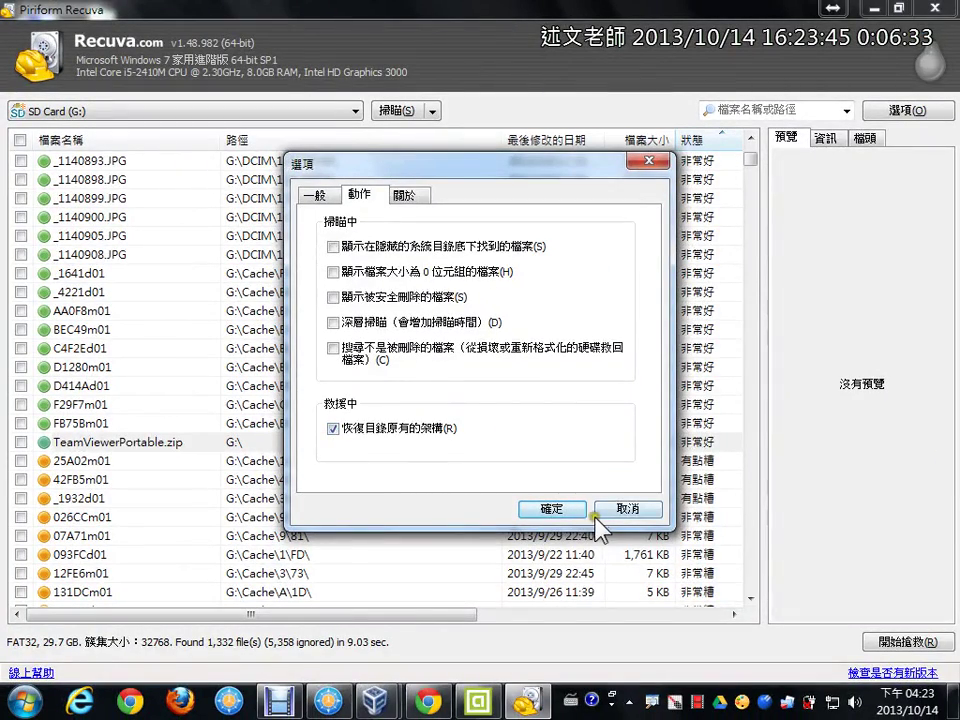
pyautogui.click(552, 508)
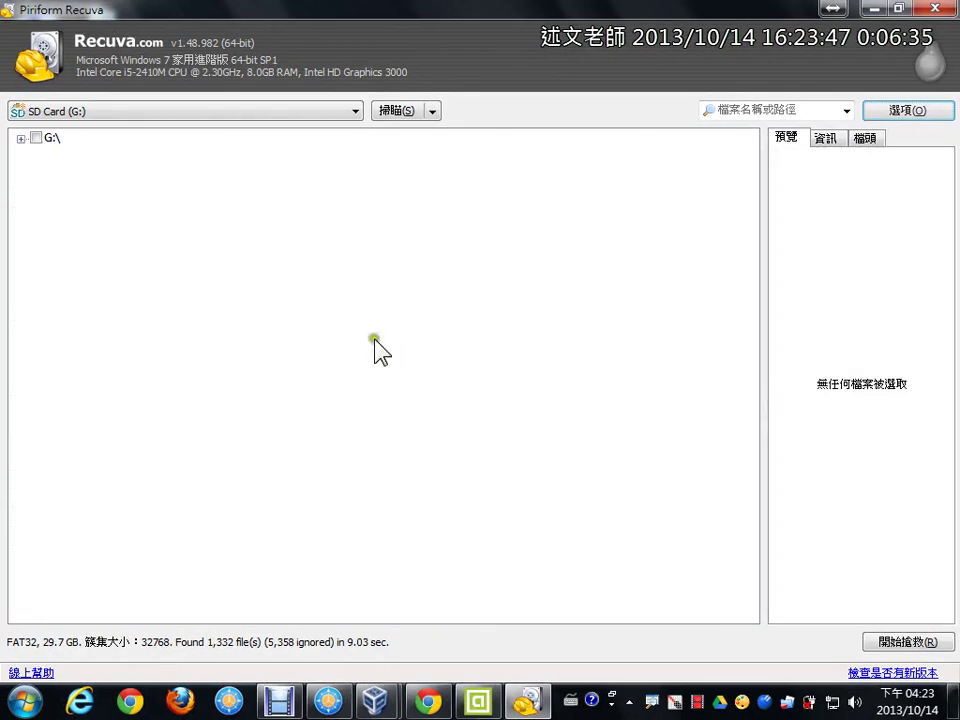
# - Expand the G:\ root and its DCIM folder in the tree to view the 114_PANA subfolder
pyautogui.click(20, 138)
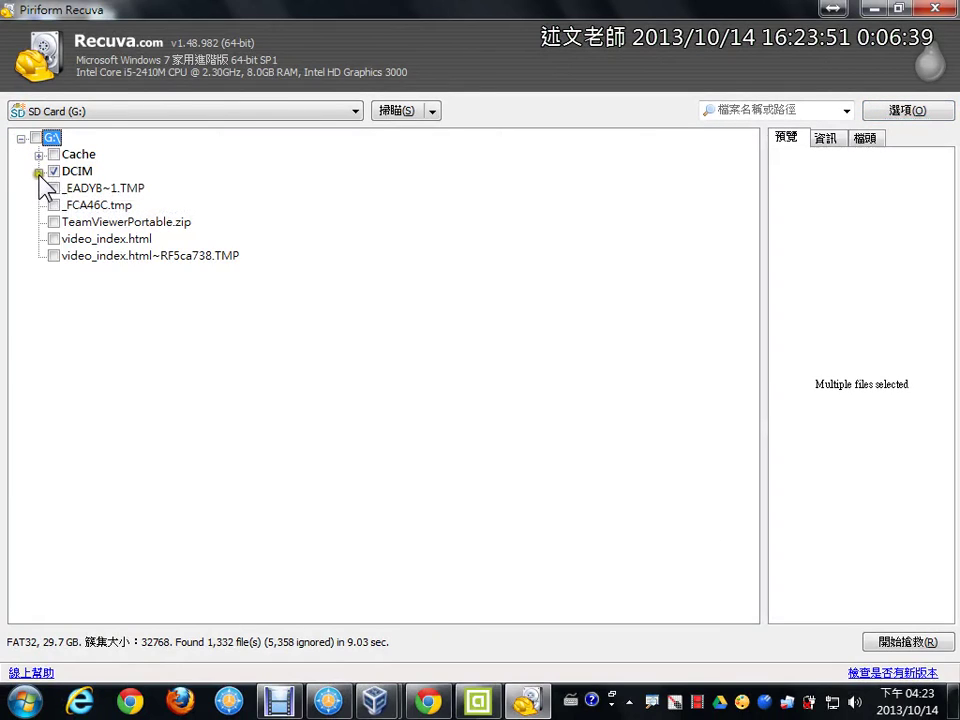
pyautogui.click(35, 172)
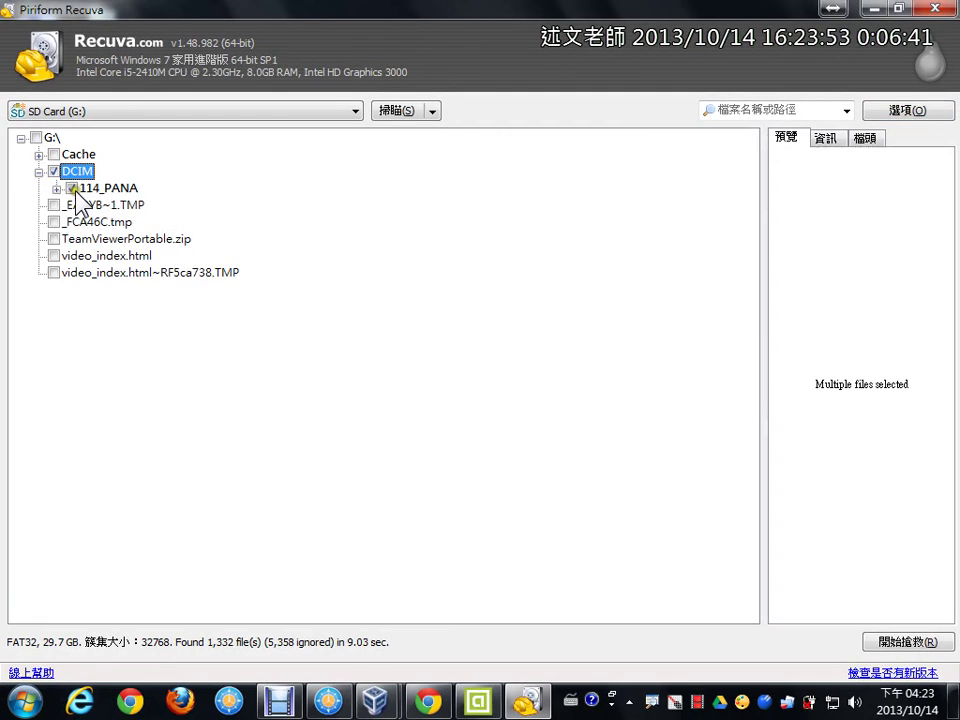
pyautogui.click(922, 637)
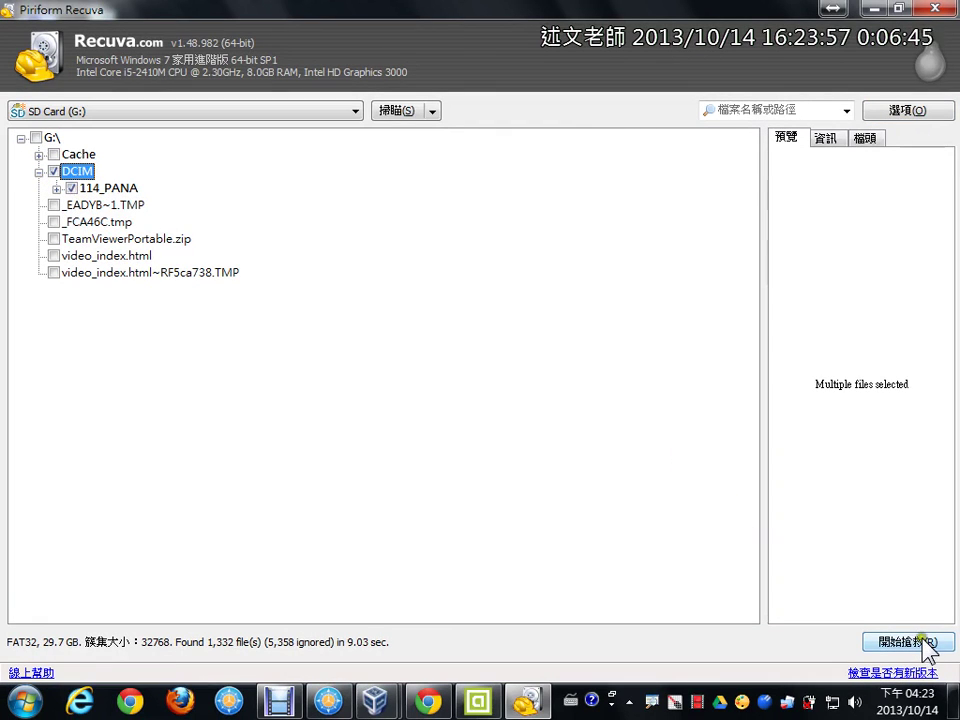
pyautogui.click(869, 574)
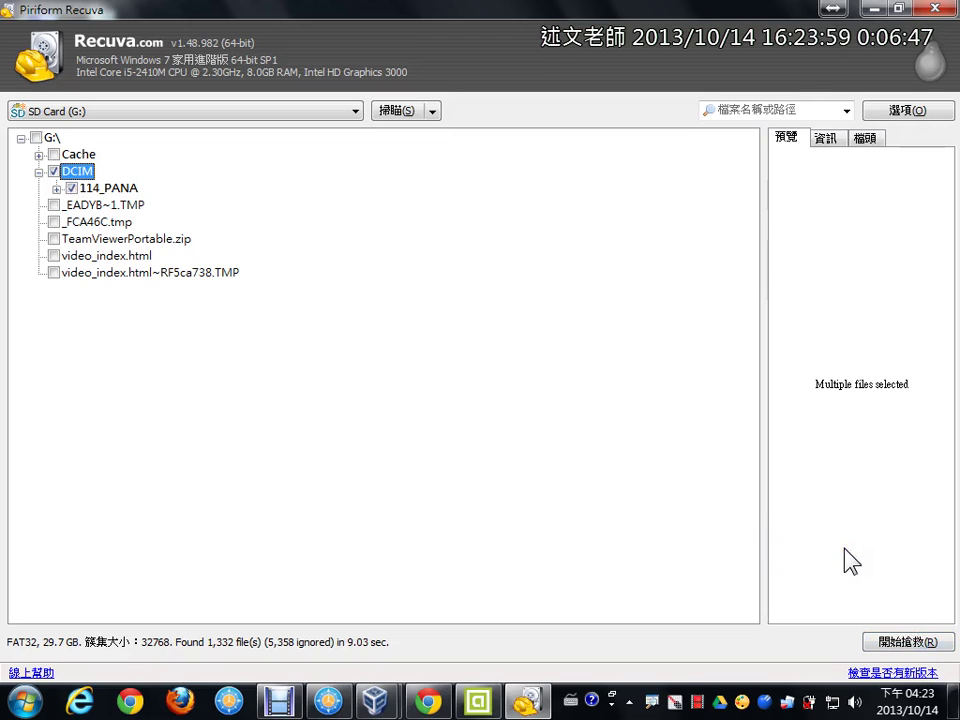